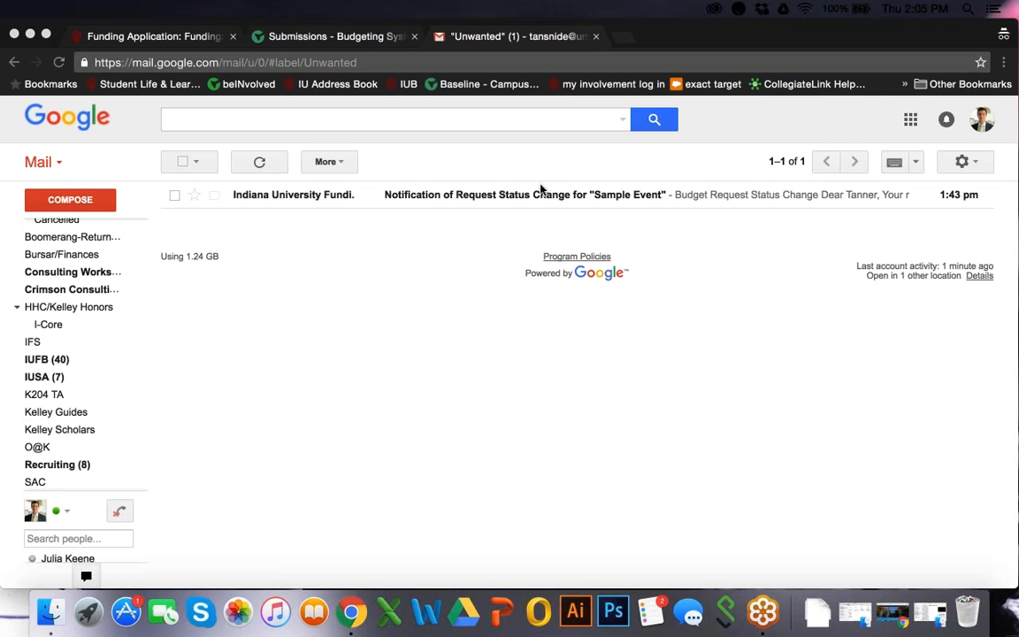
# Open the "Sample Event" request status change email and follow its View Comments link to the budget request
pyautogui.click(459, 191)
pyautogui.click(456, 192)
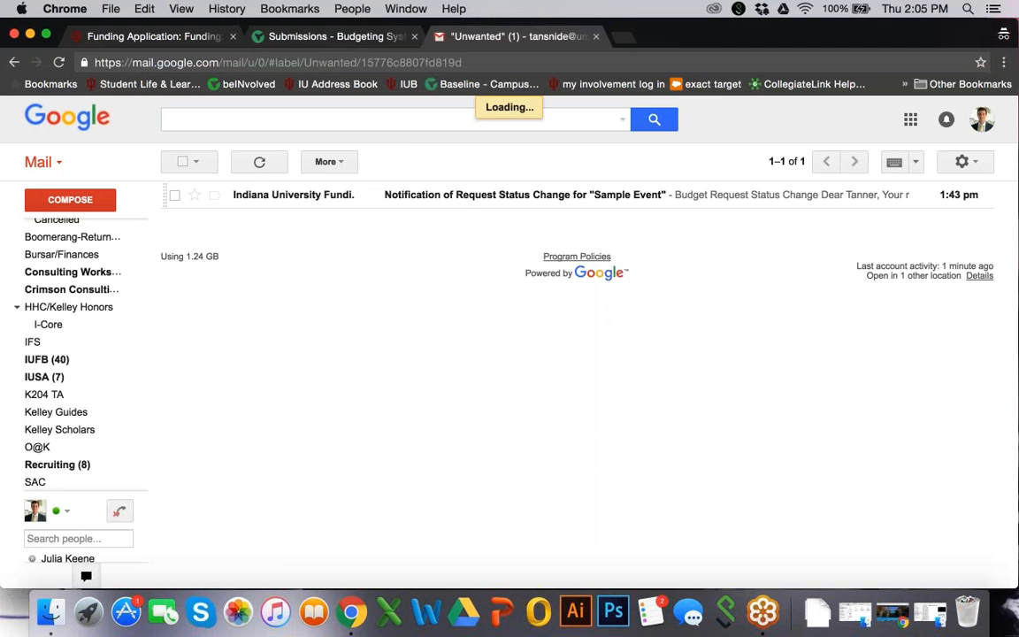
pyautogui.scroll(-2, 469, 398)
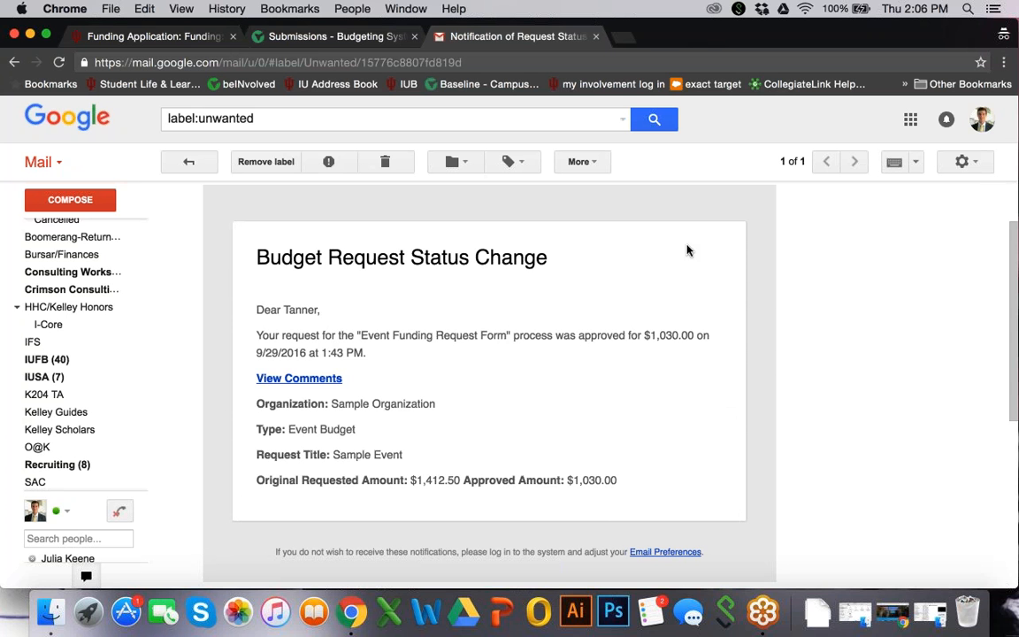
pyautogui.click(327, 380)
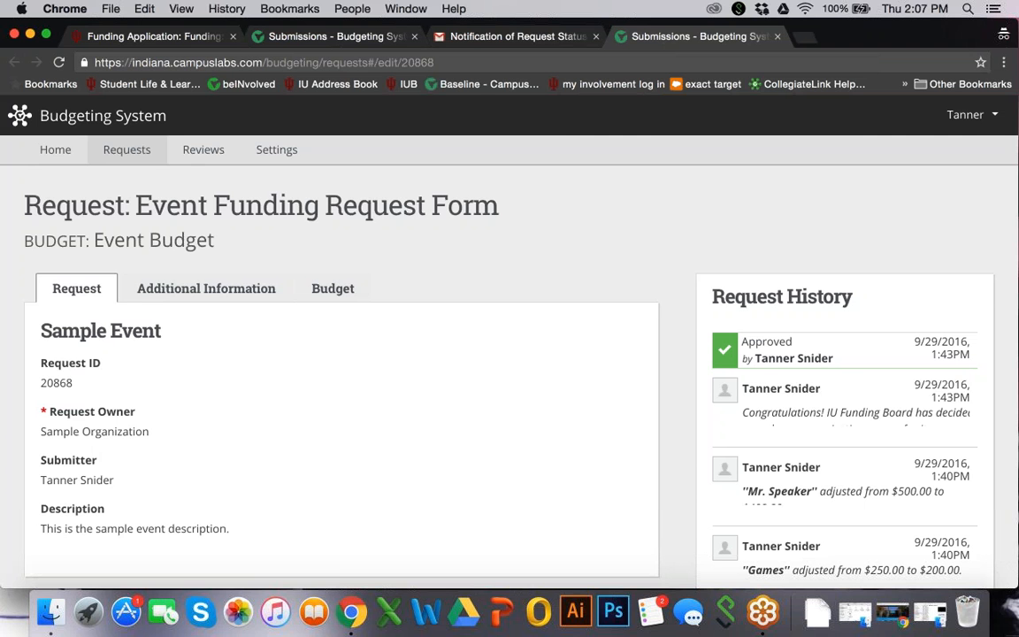
# Show the request's budget and review the requested total, reviewer adjusted total, revenue sources and expense lines
pyautogui.click(333, 288)
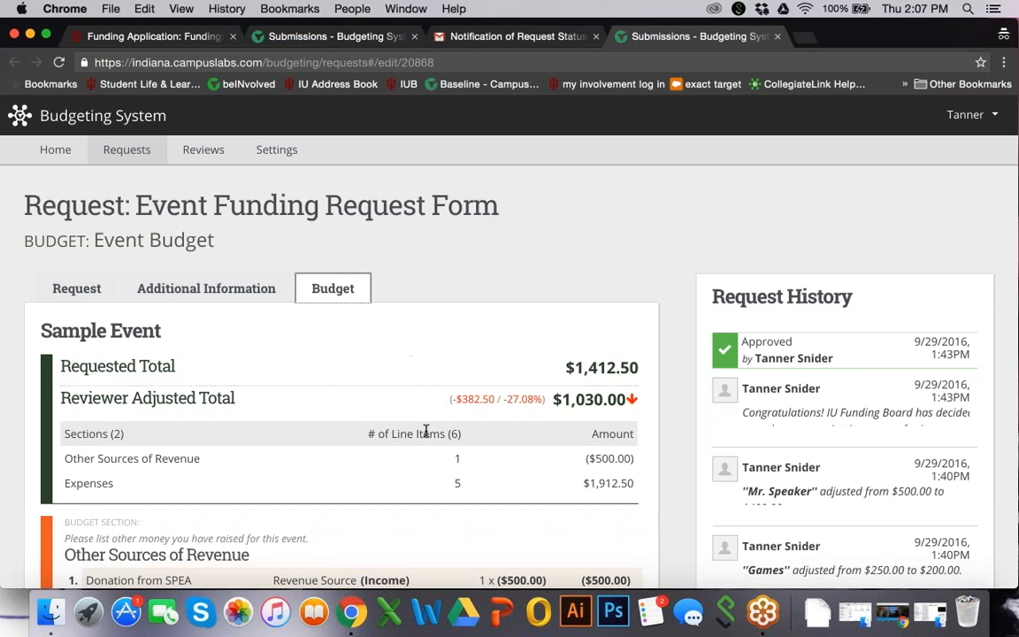
pyautogui.scroll(-1, 425, 431)
pyautogui.click(330, 256)
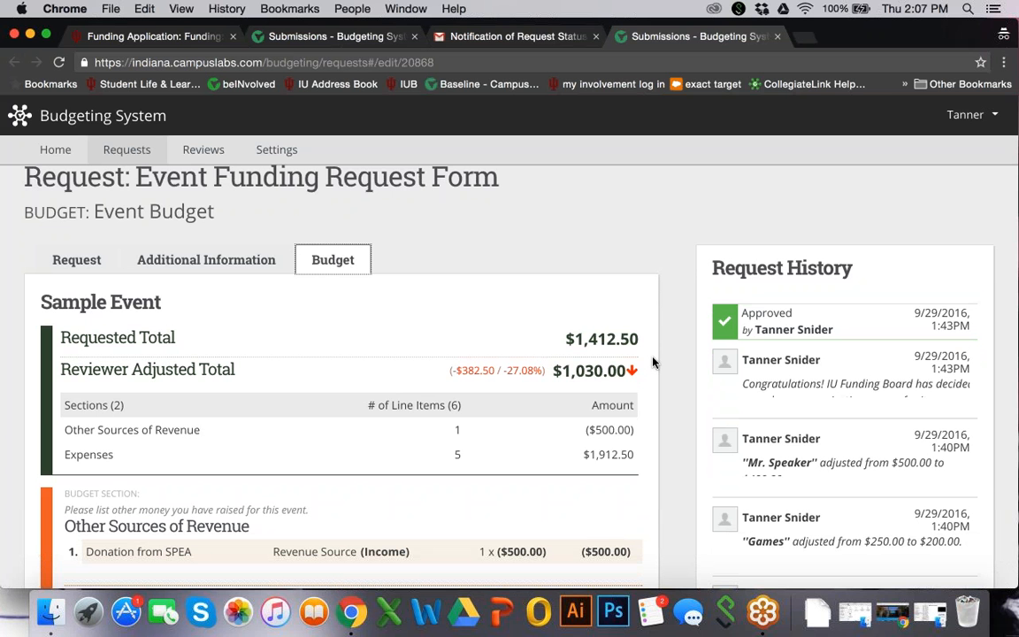
pyautogui.scroll(-1, 497, 341)
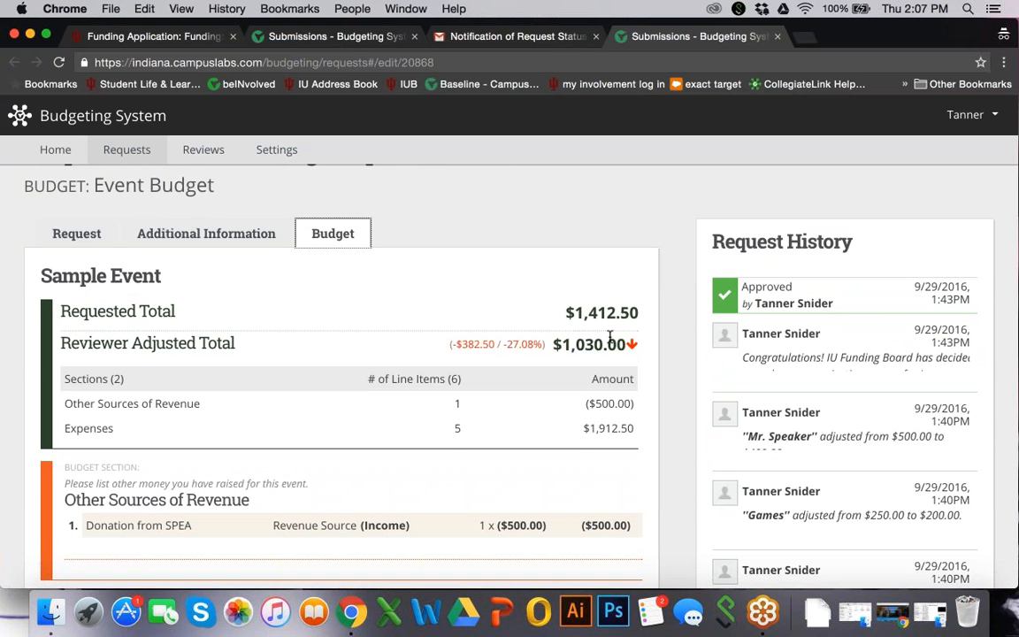
pyautogui.scroll(-5, 609, 336)
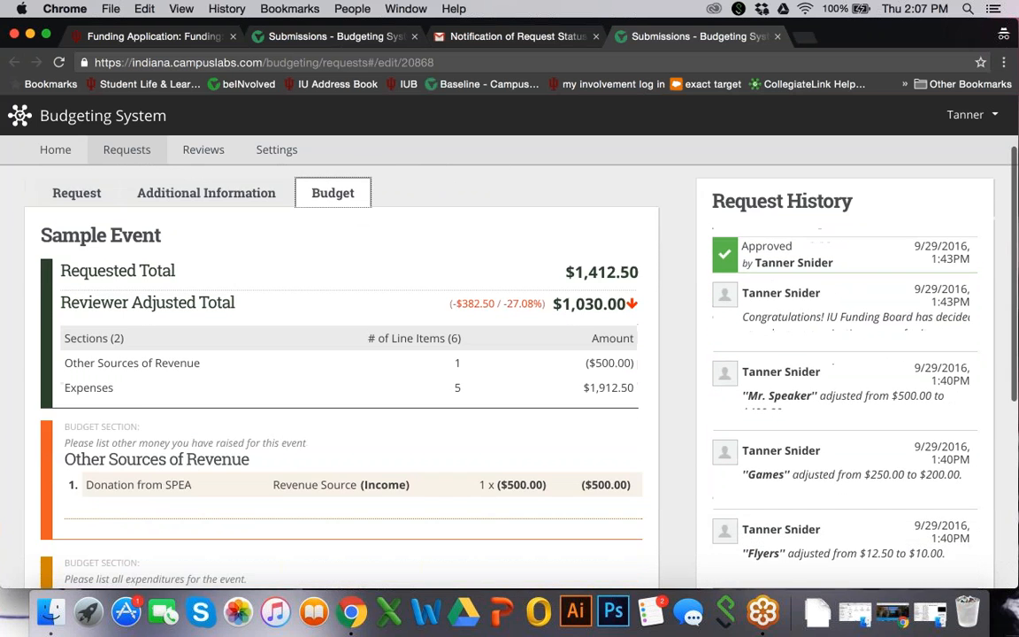
pyautogui.scroll(-1, 354, 371)
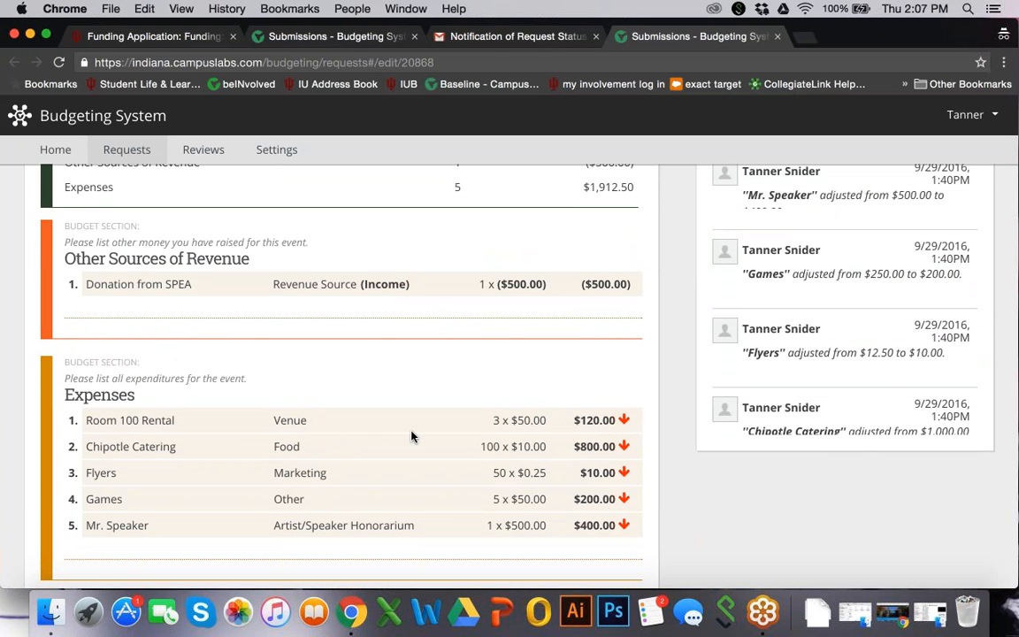
# Inspect the reviewer's adjustment on individual expense line items, including Games and Mr. Speaker, and return to the budget totals
pyautogui.moveTo(598, 422)
pyautogui.moveTo(592, 476)
pyautogui.moveTo(589, 503)
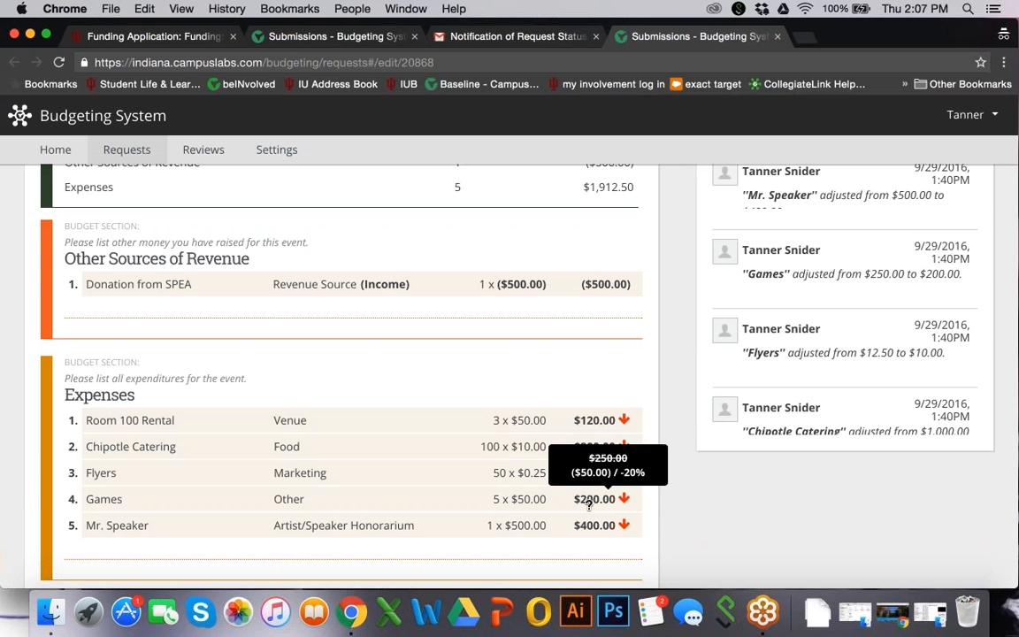
pyautogui.moveTo(587, 528)
pyautogui.scroll(-1, 589, 531)
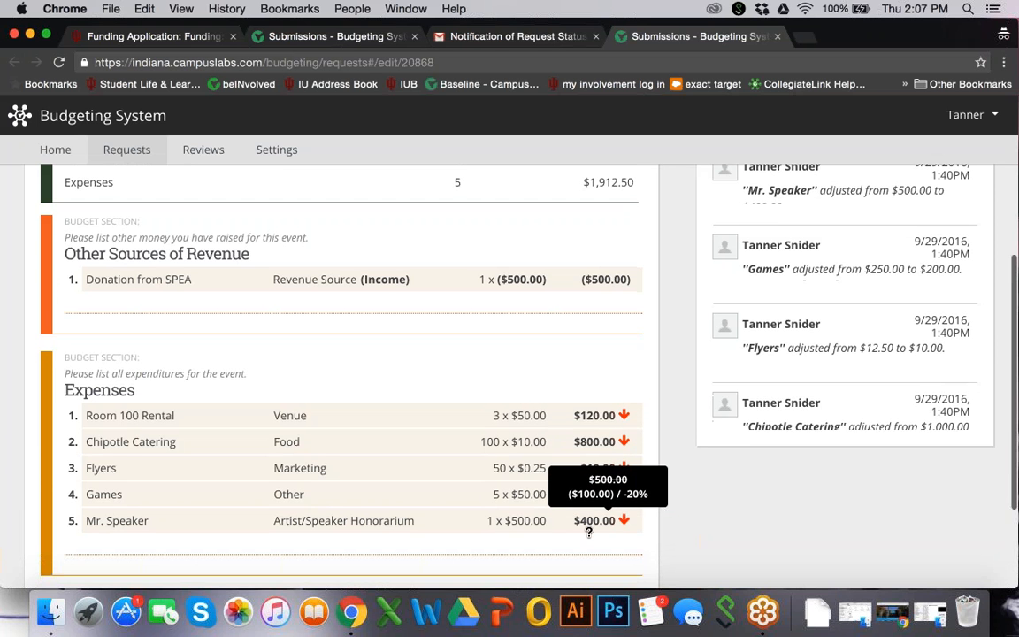
pyautogui.scroll(-2, 588, 495)
pyautogui.scroll(10, 588, 468)
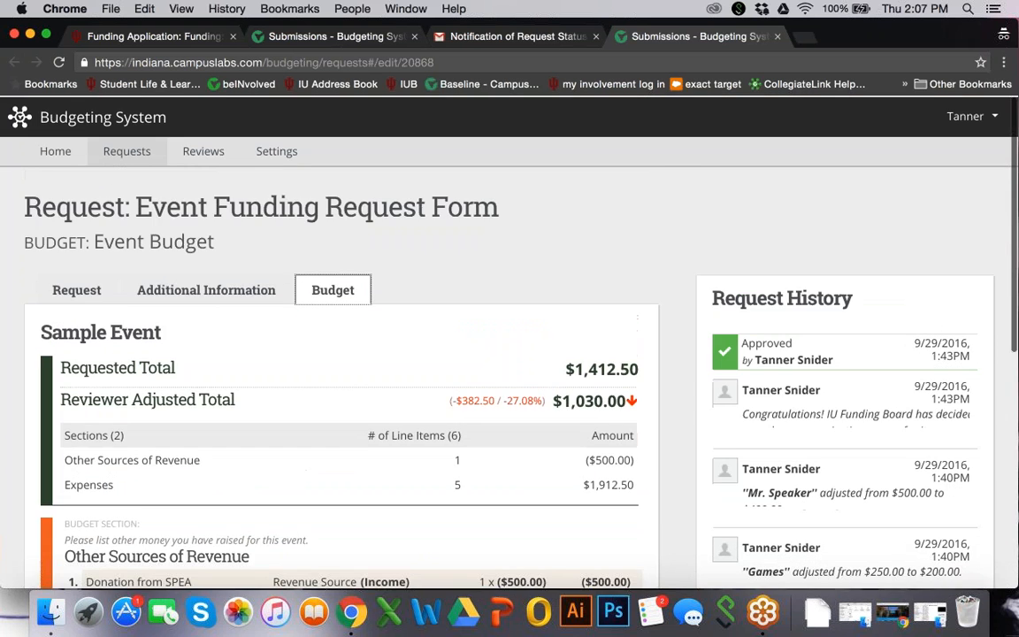
pyautogui.scroll(-2, 468, 336)
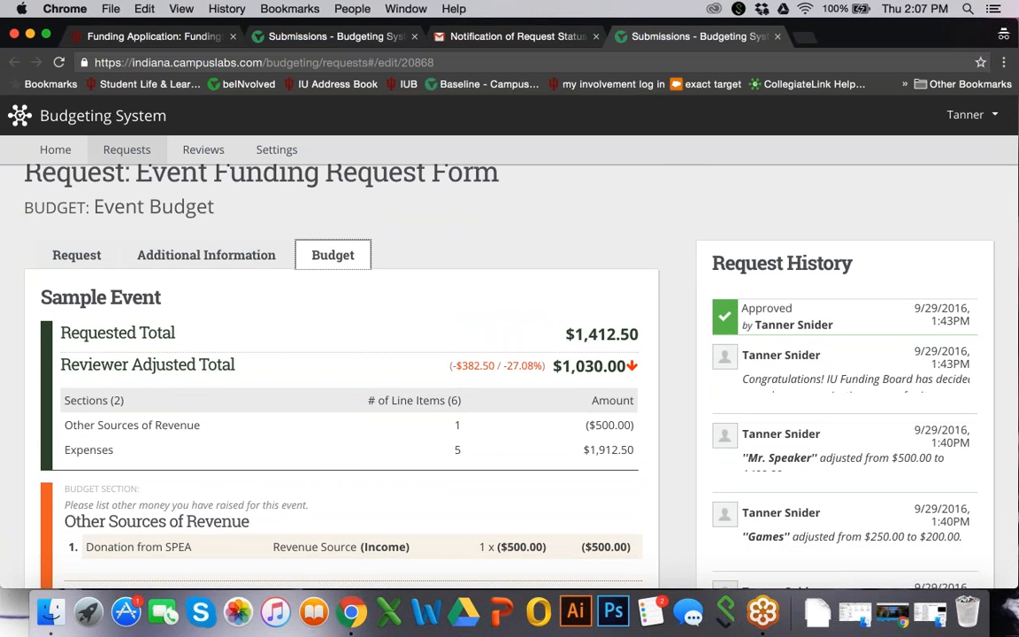
pyautogui.scroll(-2, 601, 446)
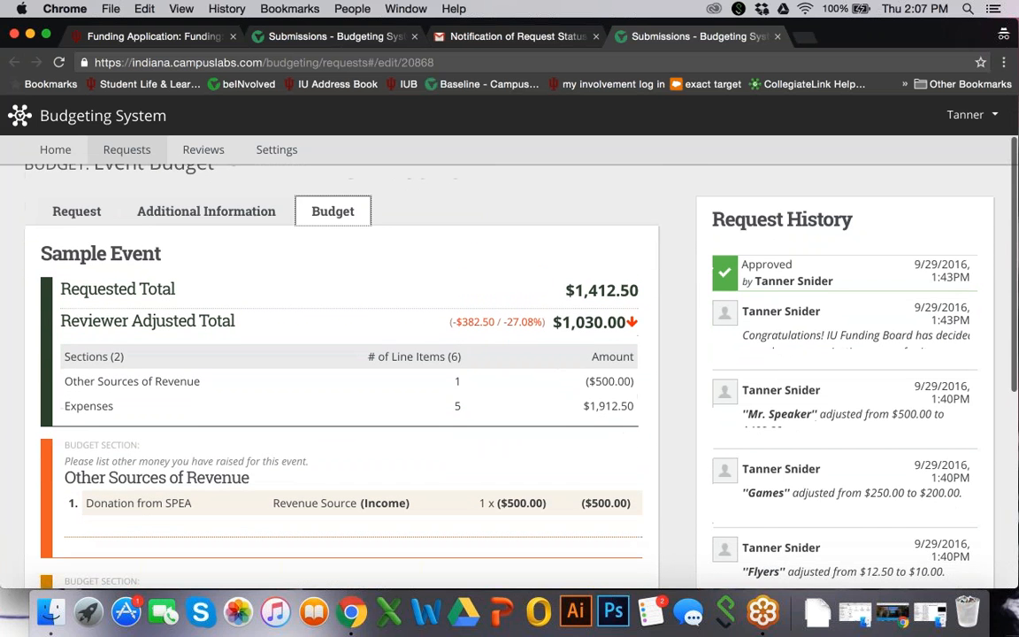
# Expand the congratulations comment in the Request History and read its pre-approval action items
pyautogui.moveTo(844, 336)
pyautogui.moveTo(855, 406)
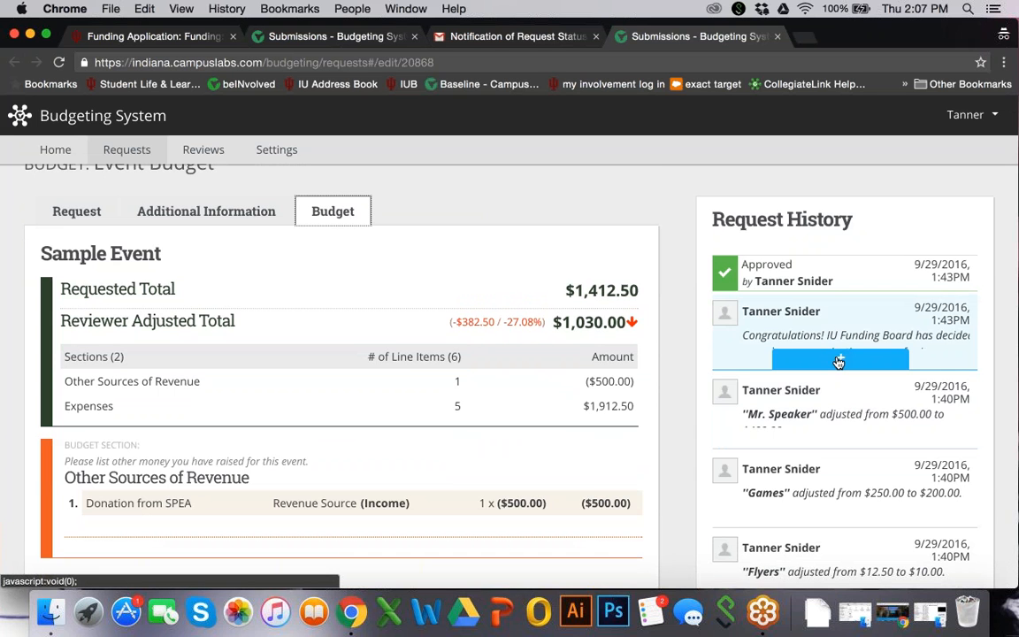
pyautogui.click(838, 361)
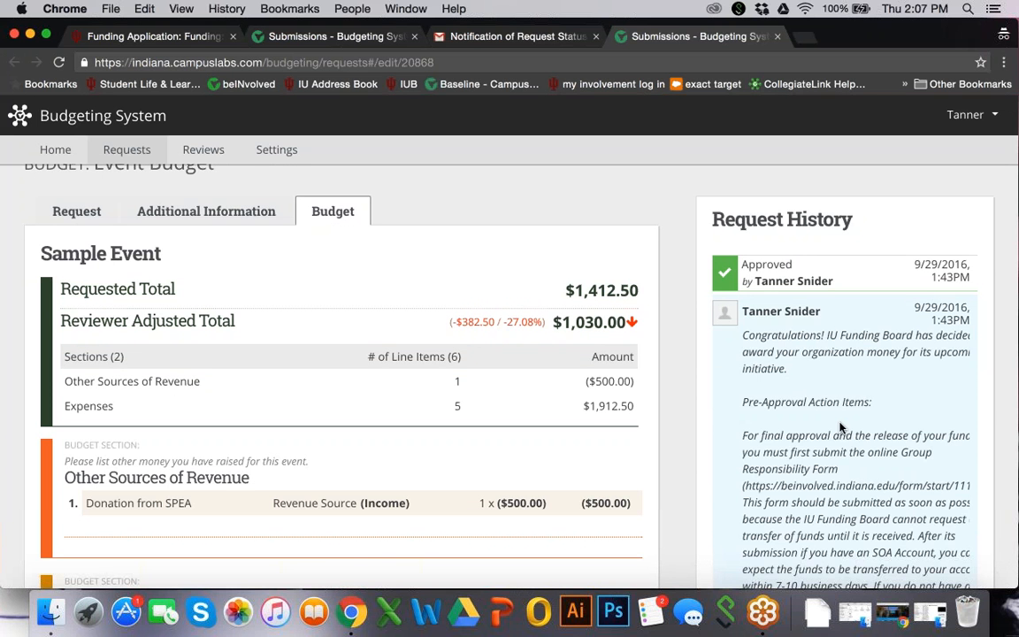
pyautogui.scroll(-1, 840, 427)
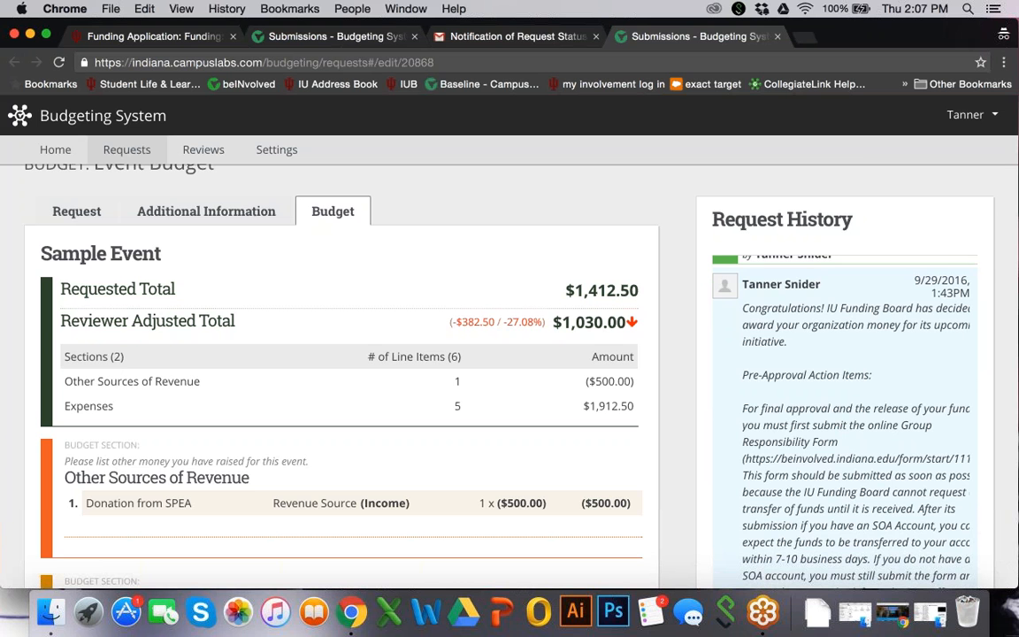
pyautogui.scroll(-1, 845, 425)
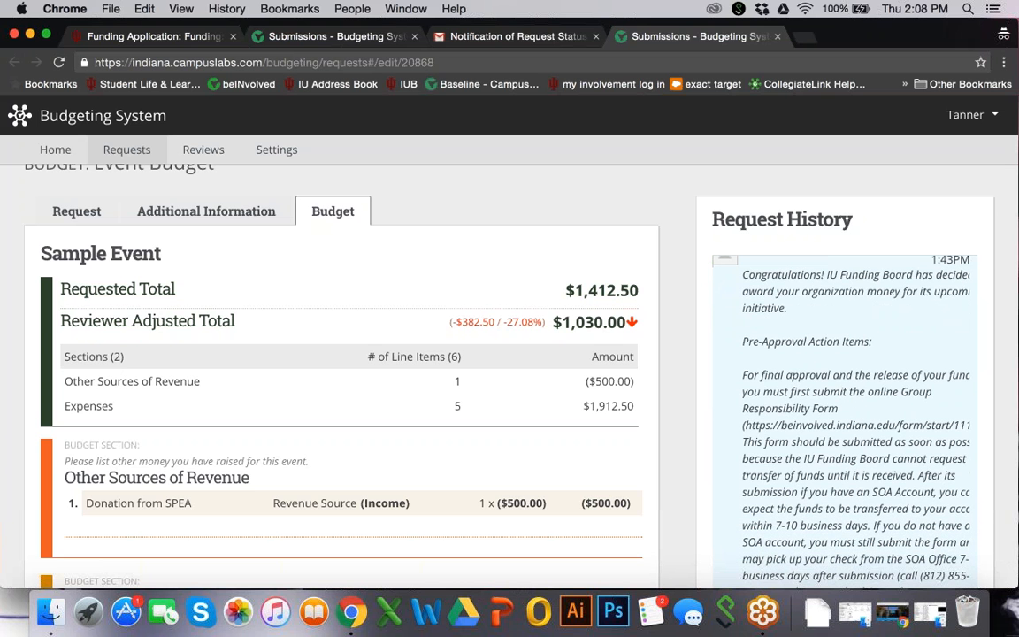
pyautogui.scroll(-1, 845, 425)
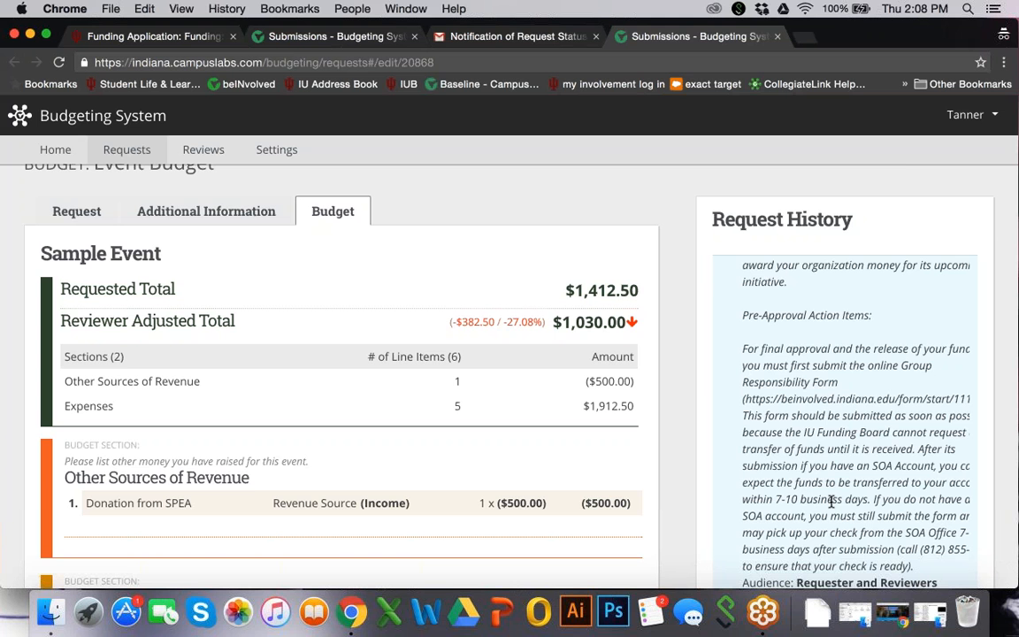
# Select and copy the Group Responsibility Form web address from the expanded comment
pyautogui.click(748, 400)
pyautogui.click(773, 403)
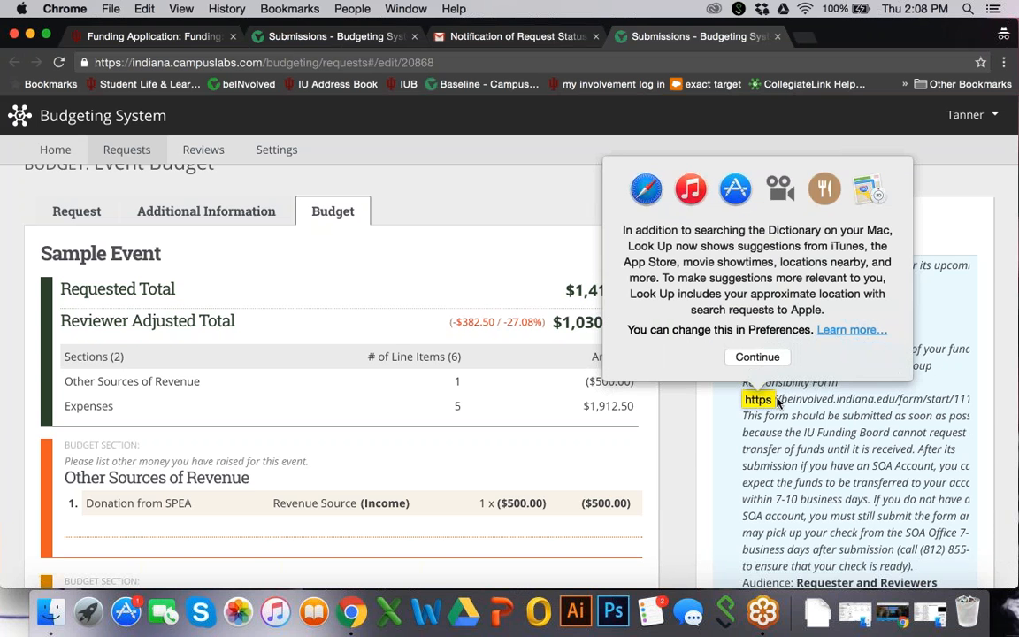
pyautogui.click(747, 400)
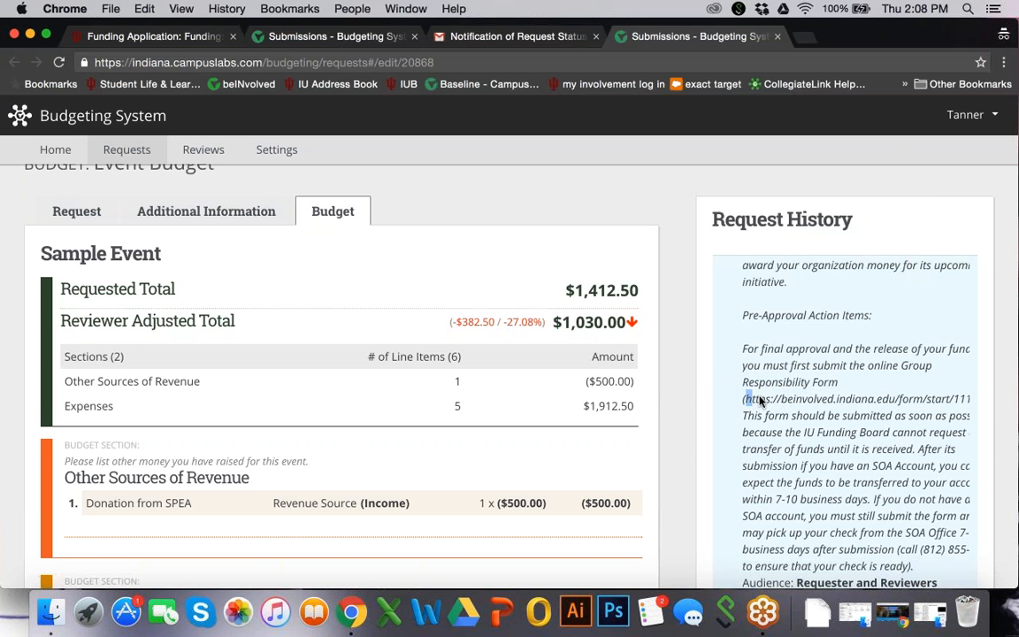
pyautogui.moveTo(747, 400); pyautogui.dragTo(755, 422)
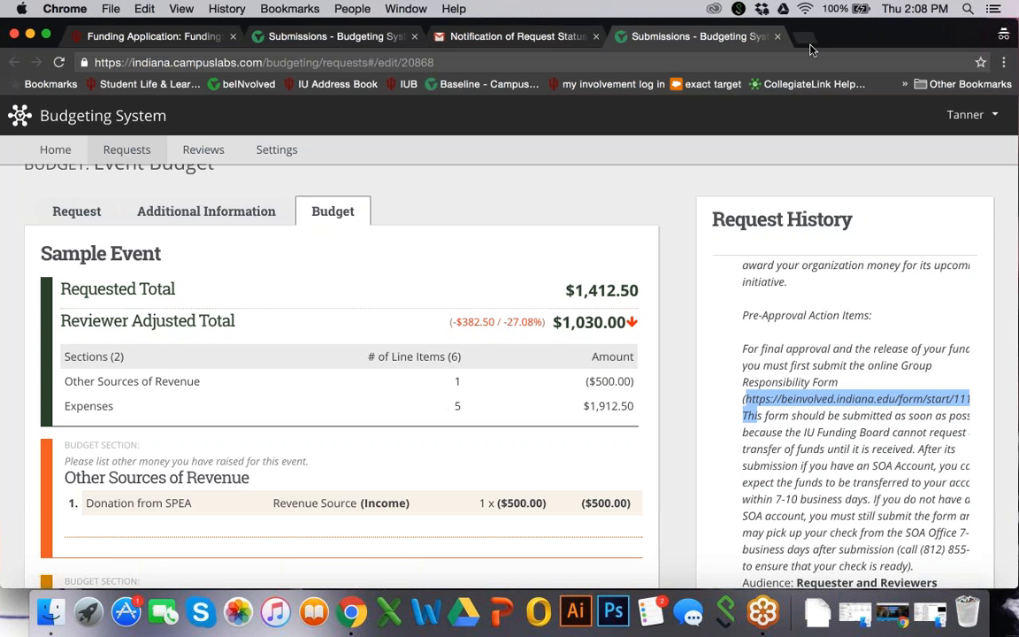
pyautogui.click(808, 38)
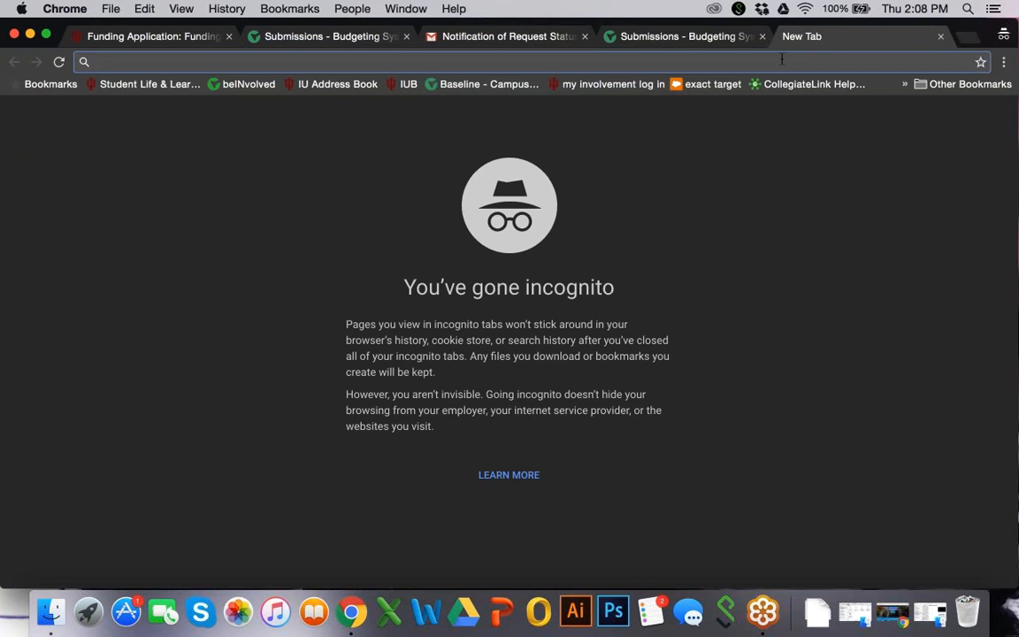
pyautogui.press('super+v')
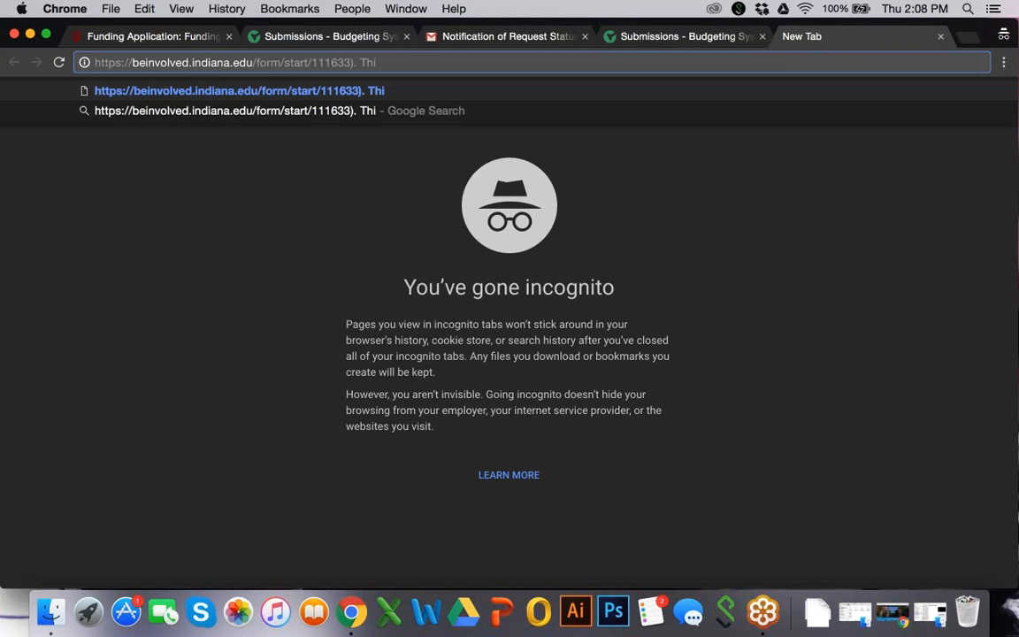
pyautogui.press('BackSpace')
pyautogui.press('BackSpace')
pyautogui.press('BackSpace')
pyautogui.press('BackSpace')
pyautogui.press('BackSpace')
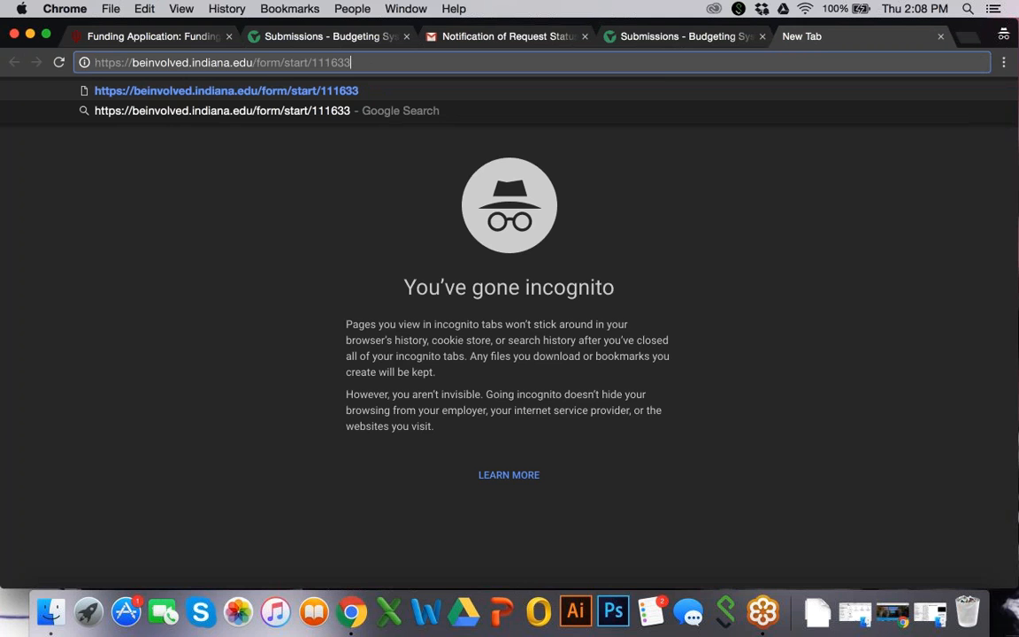
pyautogui.press('Return')
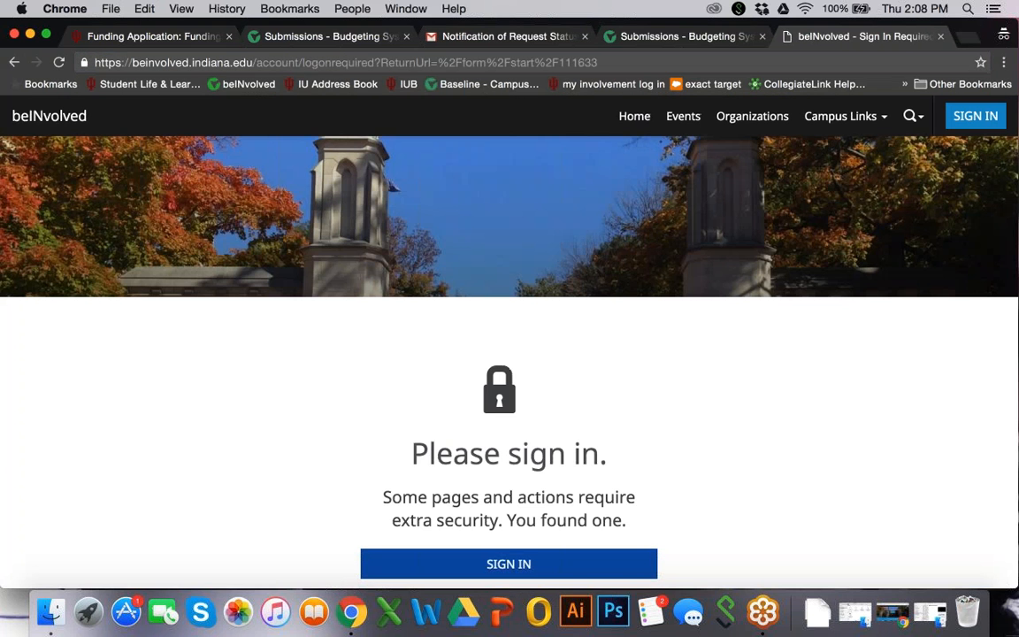
# Sign in to beINvolved to reach the Group Responsibility Form and view its acknowledgement statements
pyautogui.scroll(-1, 629, 354)
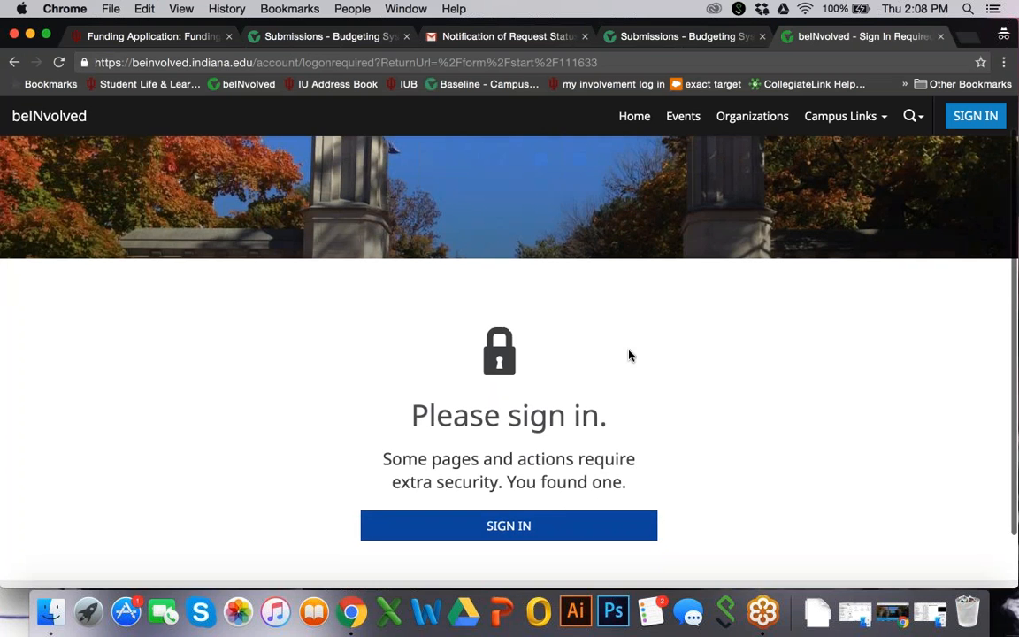
pyautogui.click(564, 522)
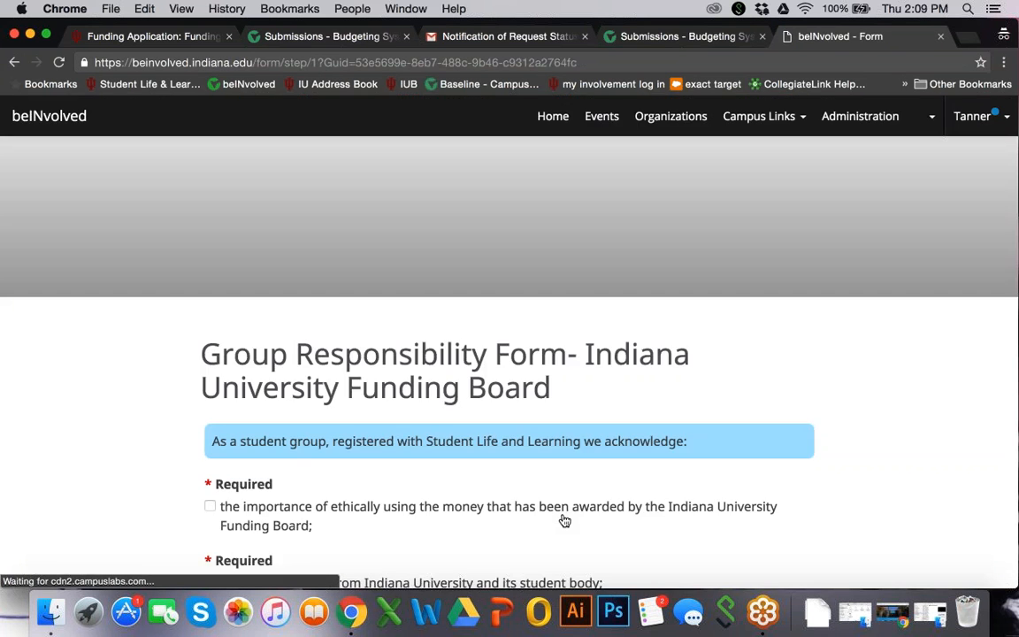
pyautogui.scroll(-2, 564, 520)
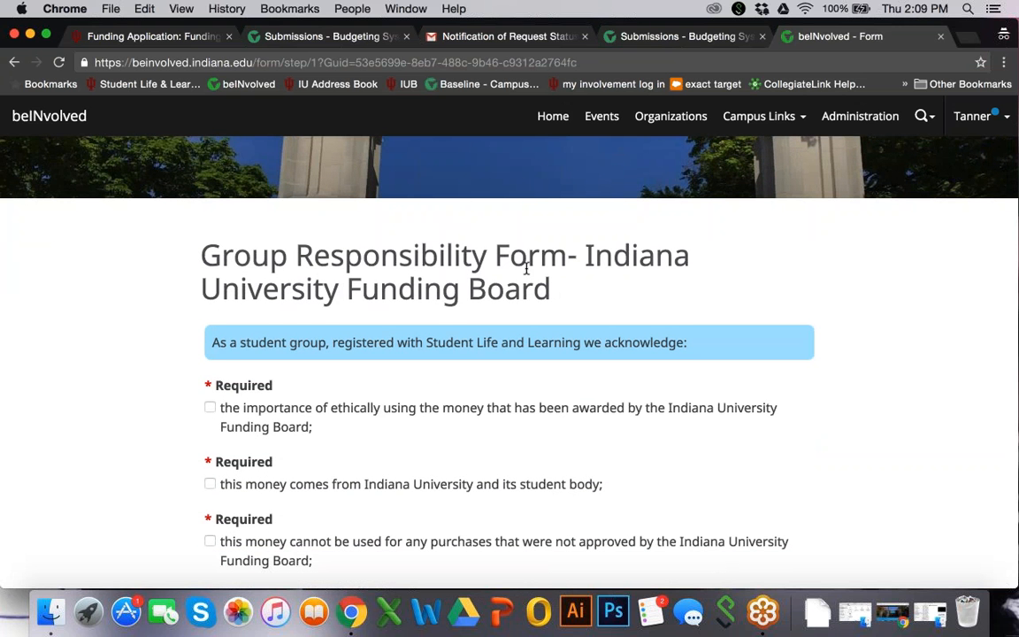
pyautogui.scroll(-1, 518, 336)
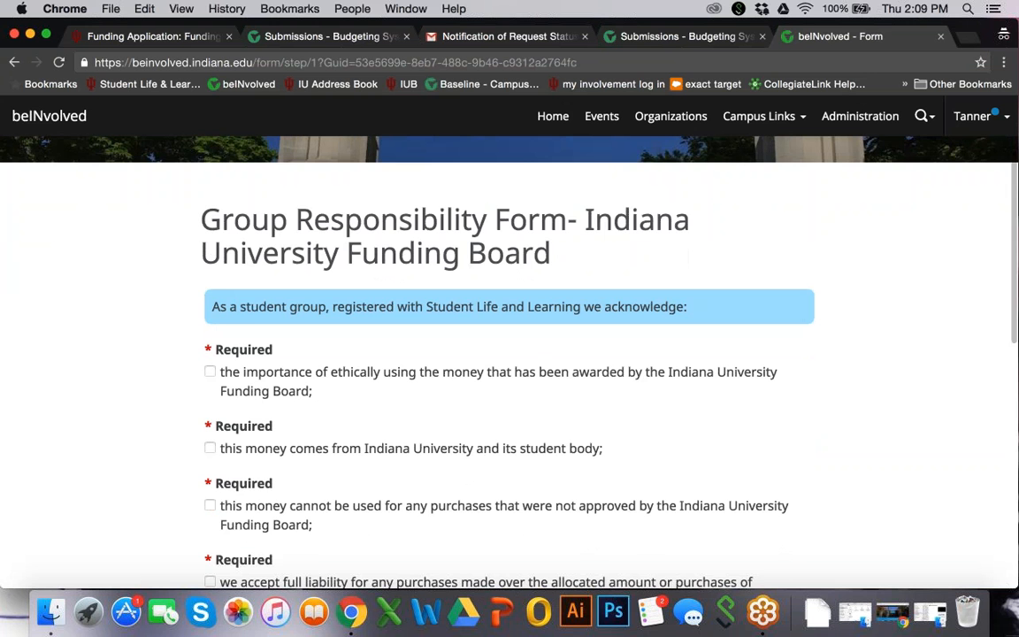
pyautogui.scroll(-1, 510, 381)
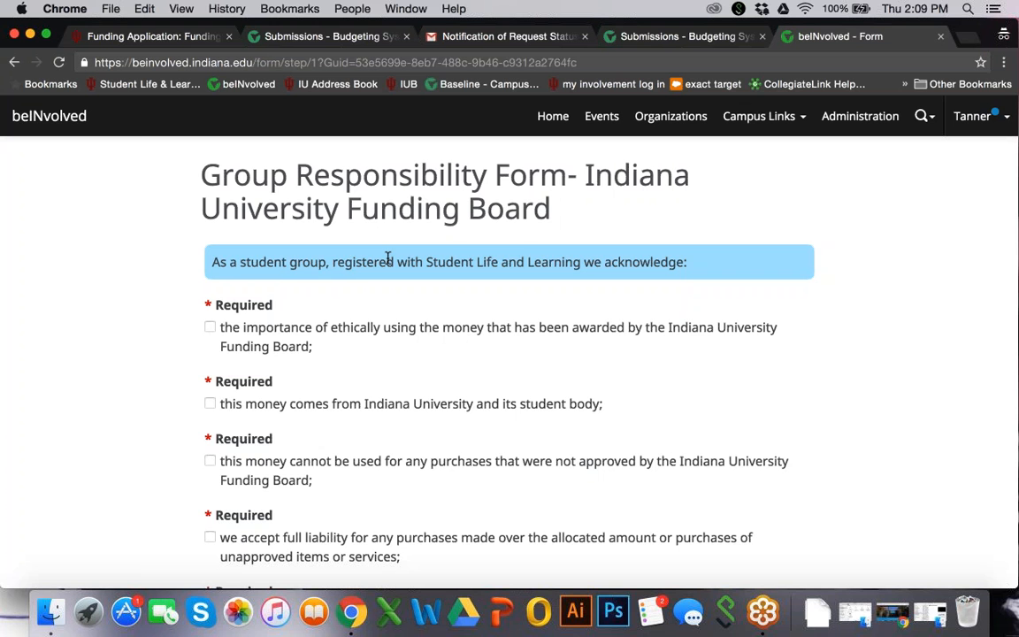
# Tick all five required acknowledgement statements on the Group Responsibility Form
pyautogui.scroll(-2, 387, 257)
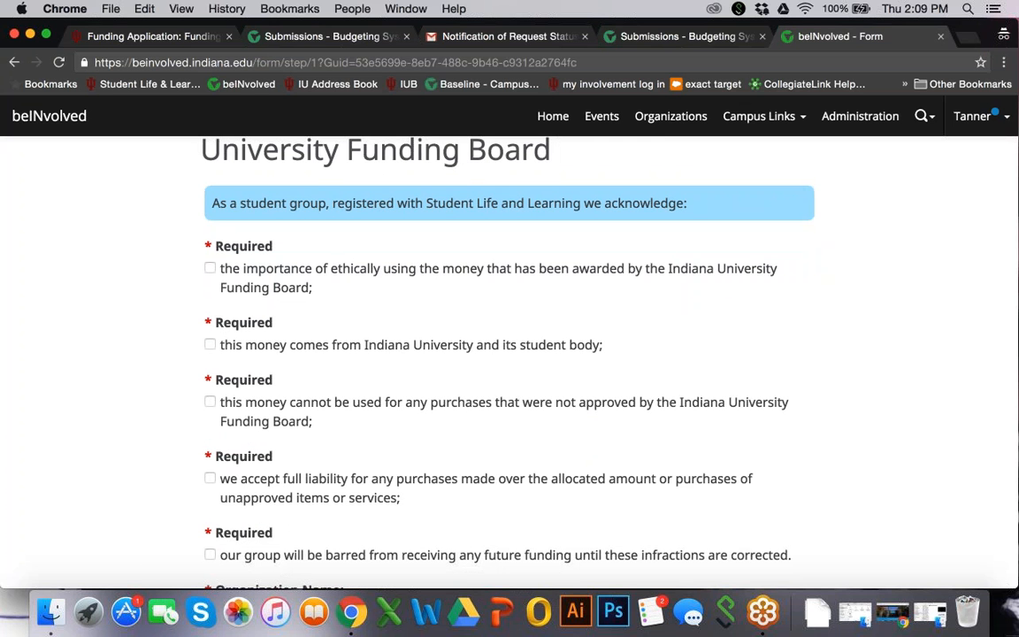
pyautogui.click(209, 268)
pyautogui.scroll(-3, 212, 268)
pyautogui.click(210, 248)
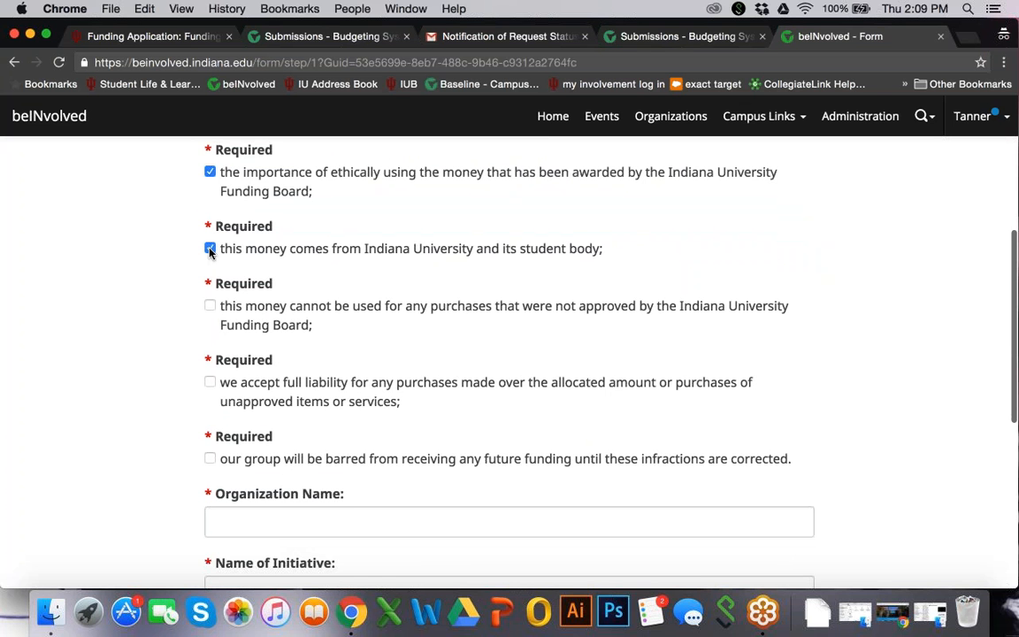
pyautogui.scroll(-2, 170, 359)
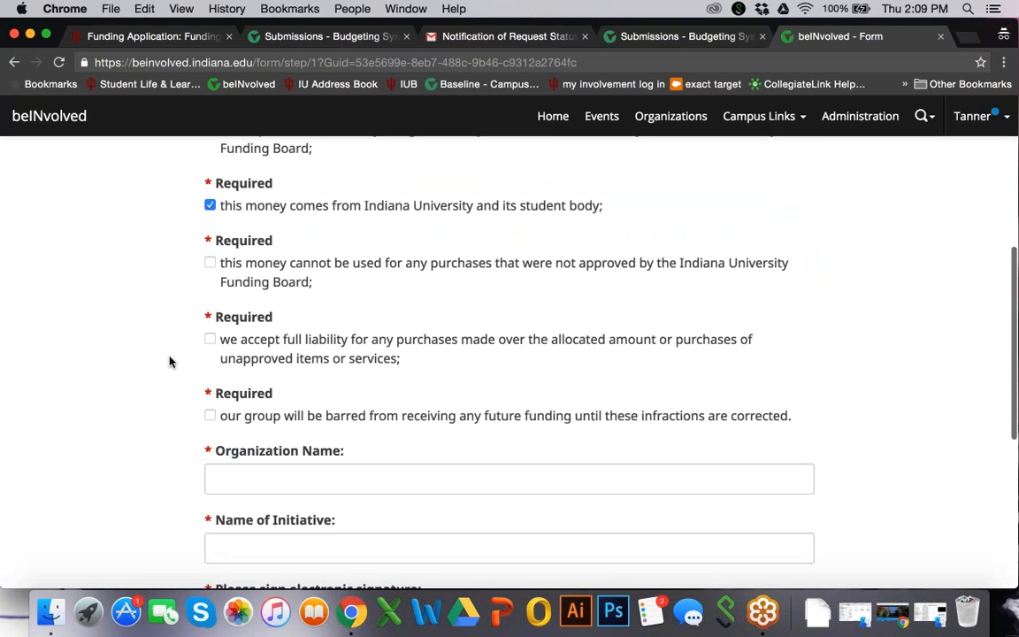
pyautogui.scroll(-1, 169, 359)
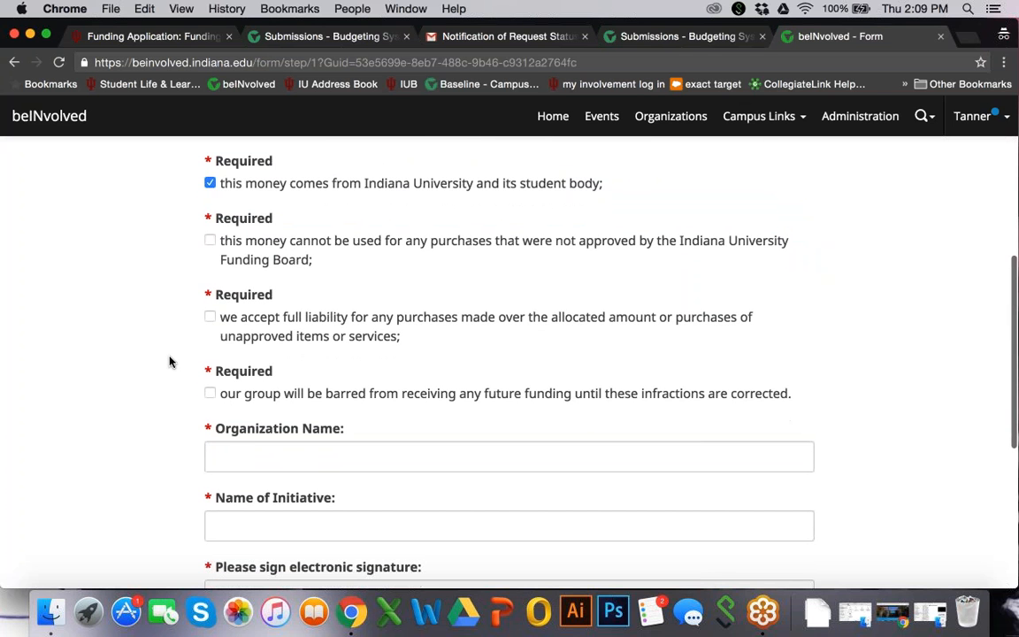
pyautogui.click(210, 241)
pyautogui.scroll(-2, 194, 283)
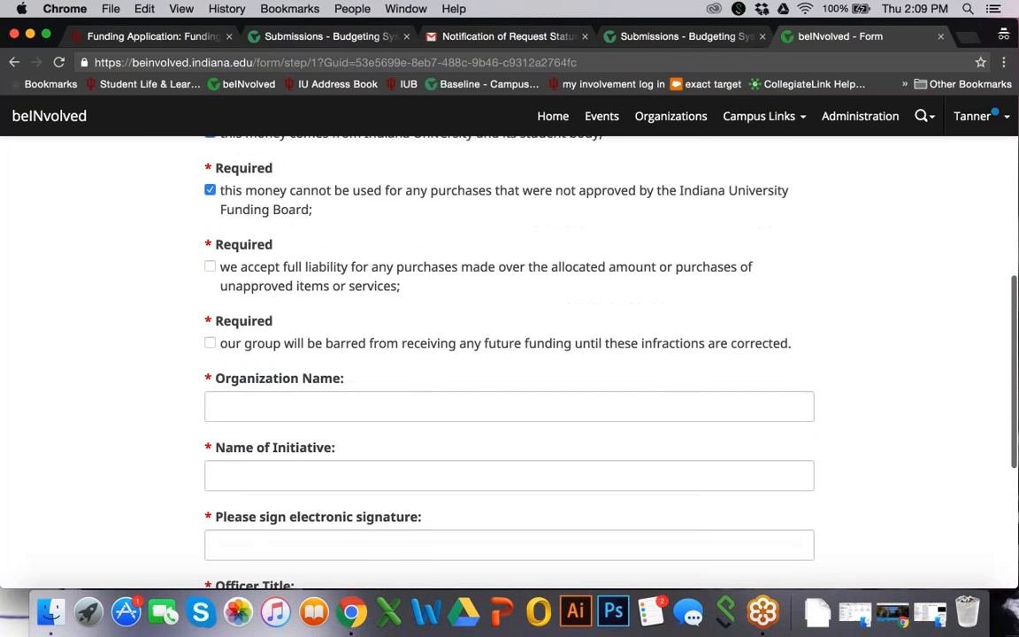
pyautogui.click(211, 266)
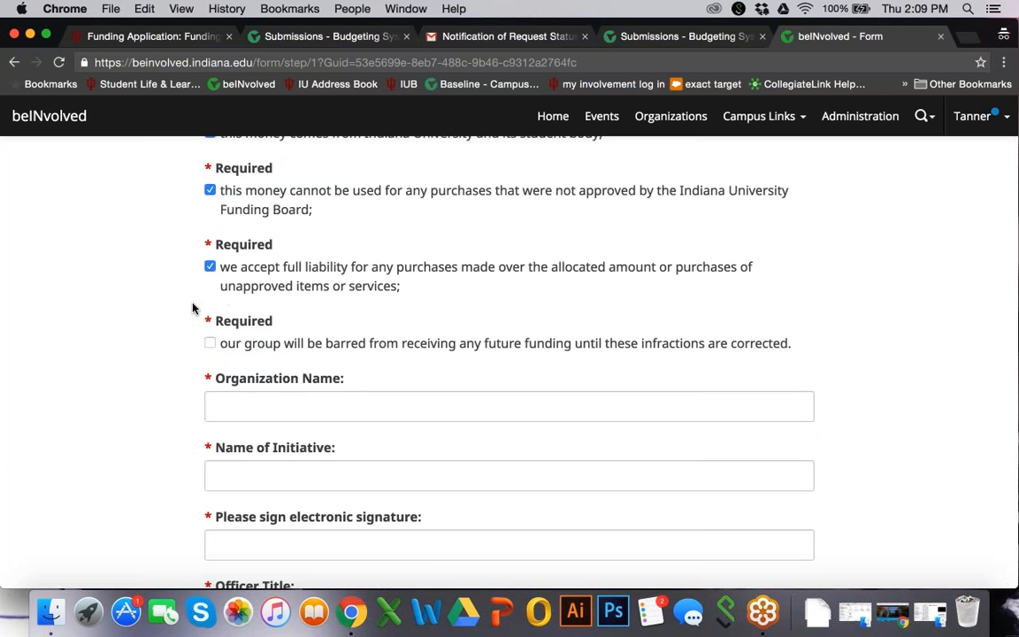
pyautogui.scroll(-2, 143, 365)
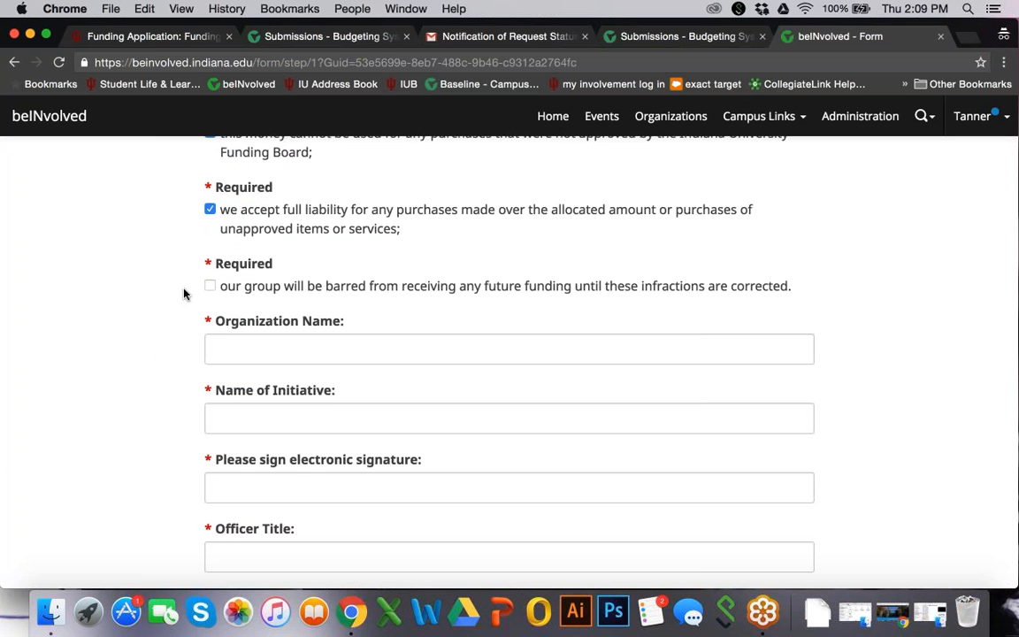
pyautogui.click(211, 286)
# Enter Sample Organization as the organization name and Sample Event as the name of the initiative
pyautogui.scroll(-3, 139, 378)
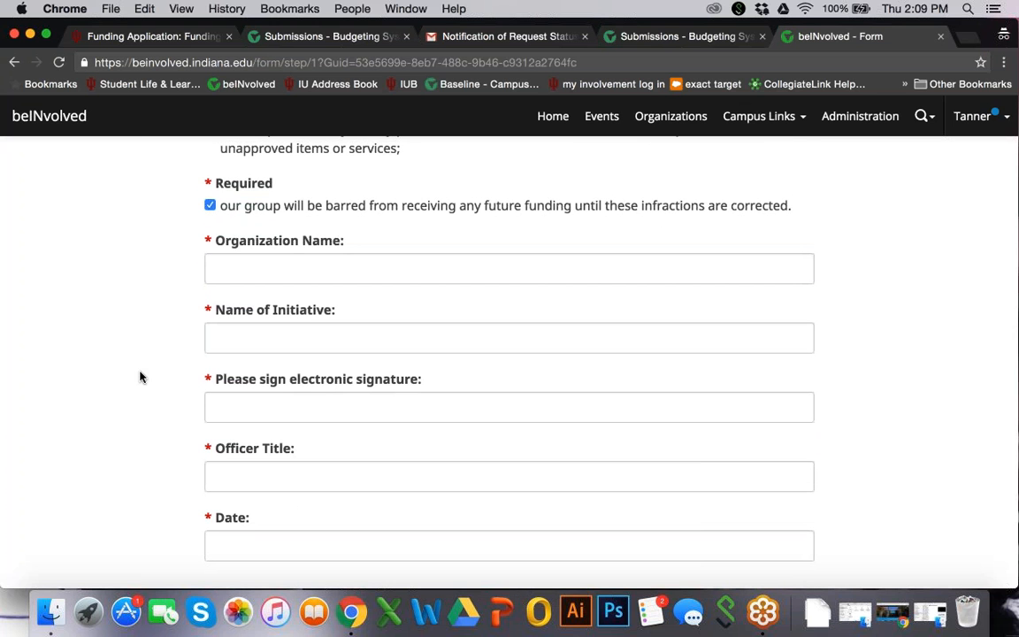
pyautogui.scroll(-1, 139, 378)
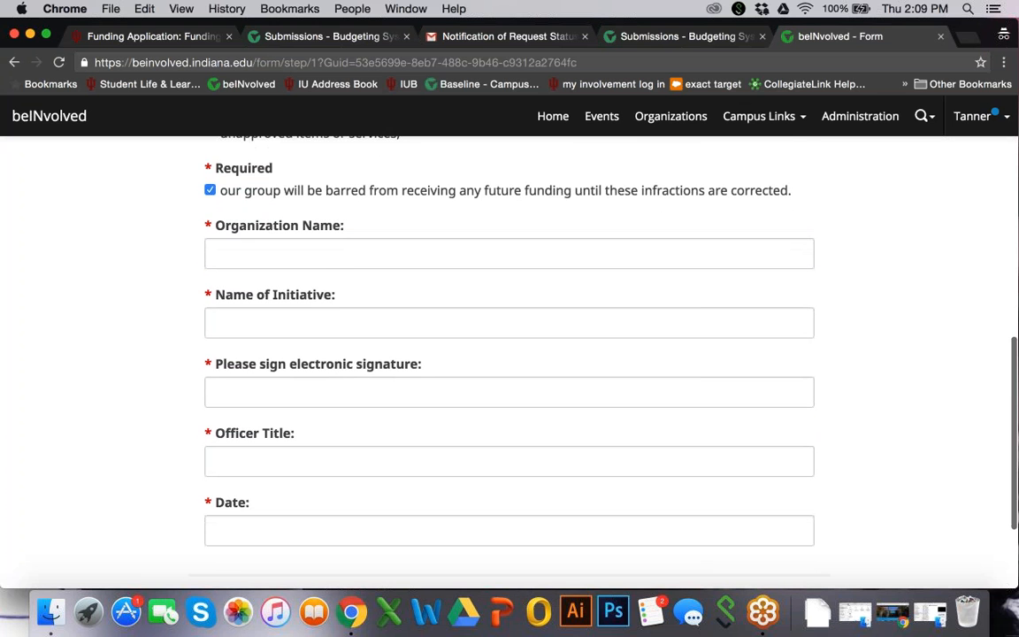
pyautogui.click(326, 255)
pyautogui.write('Sampl')
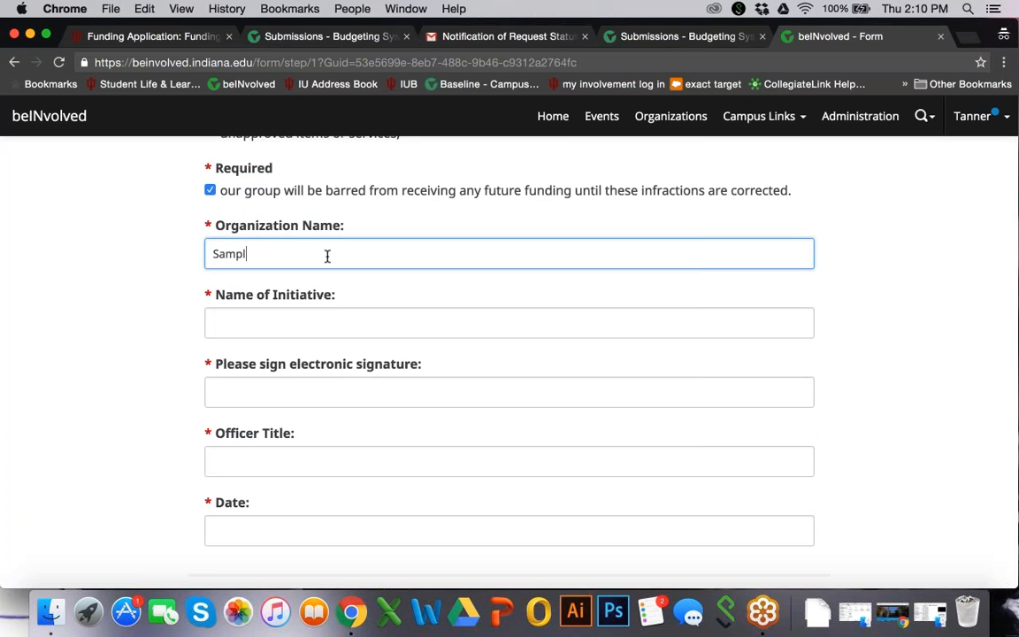
pyautogui.write('e Organization')
pyautogui.press('Tab')
pyautogui.write('Sa')
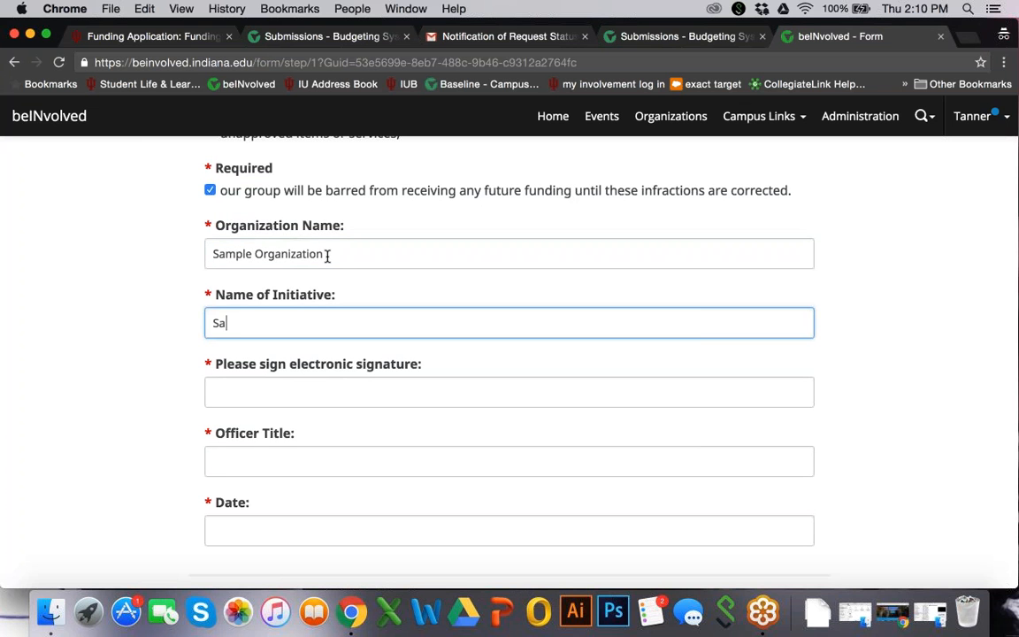
pyautogui.write('mple Event')
pyautogui.press('Tab')
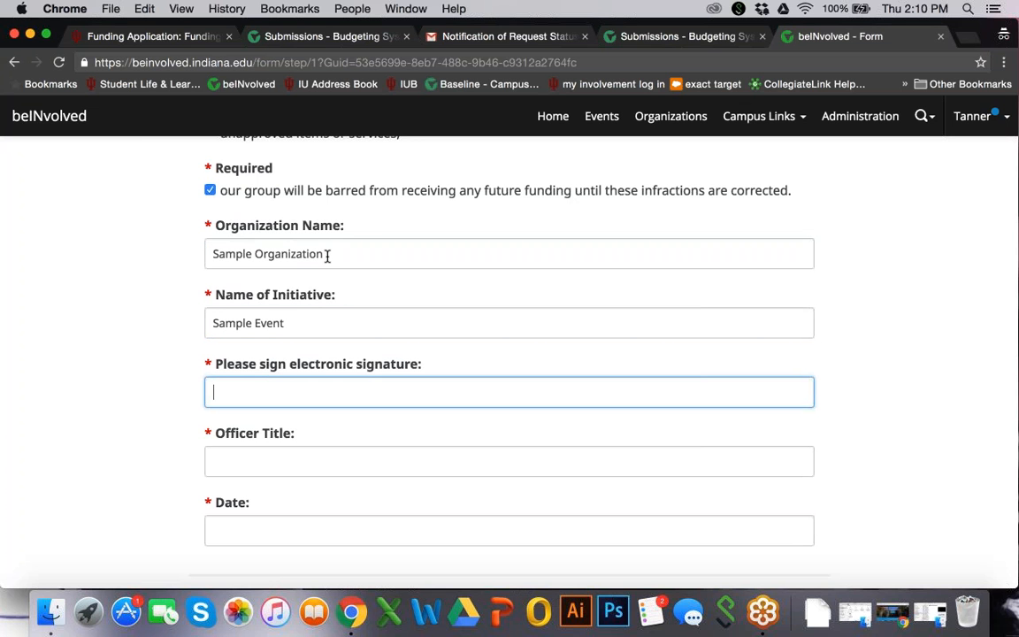
# Sign the form electronically with the officer's full name and enter President as the officer title
pyautogui.press('Tab')
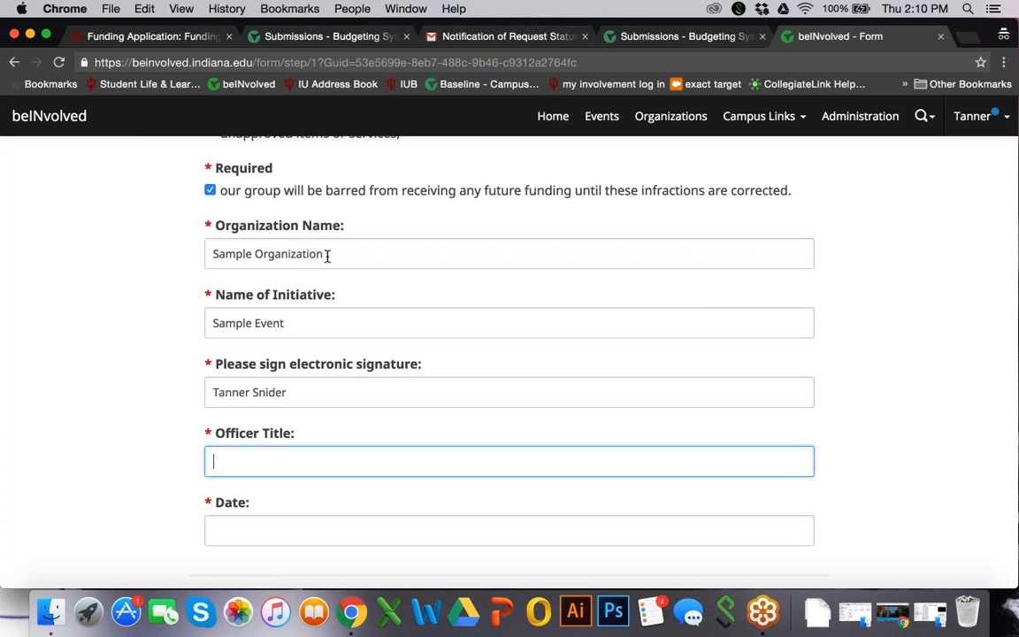
pyautogui.write('President')
# Enter 12/1/2016 as the form's date and continue to the submission review
pyautogui.scroll(-1, 330, 364)
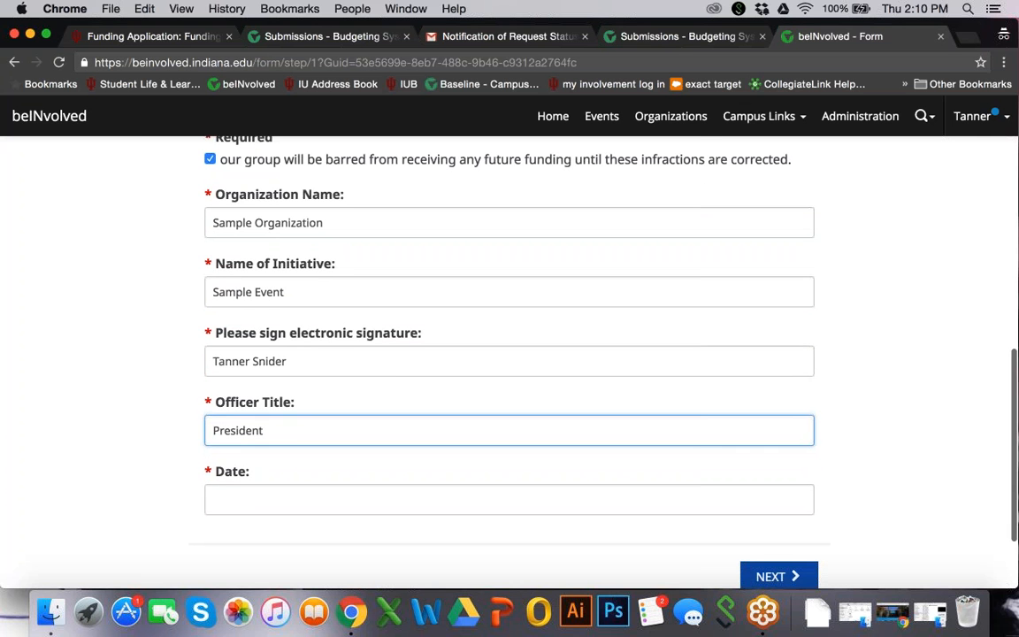
pyautogui.click(341, 496)
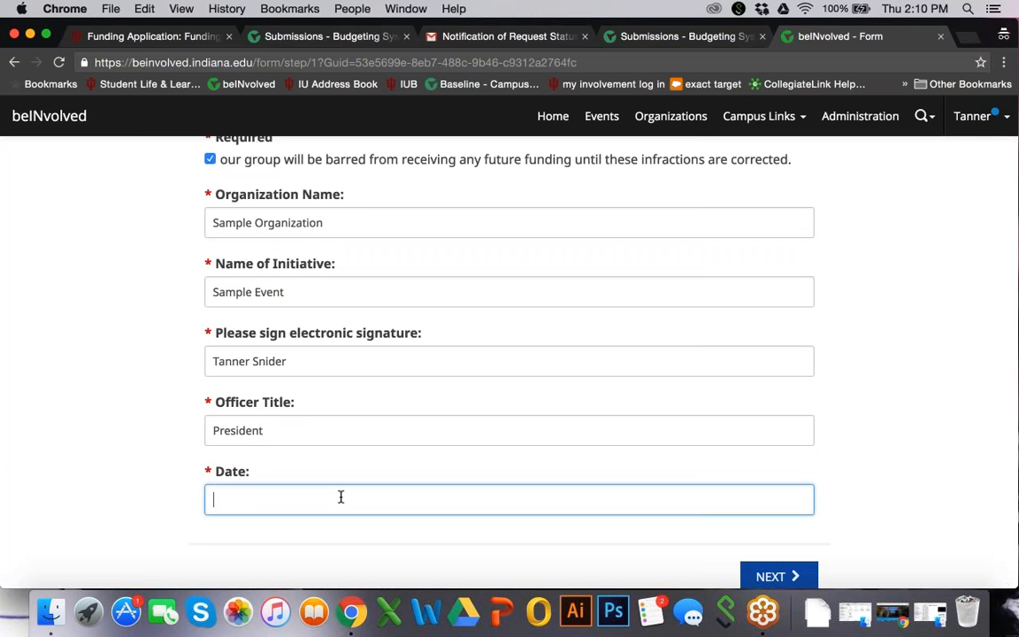
pyautogui.write('12/1/2016')
pyautogui.scroll(-3, 341, 497)
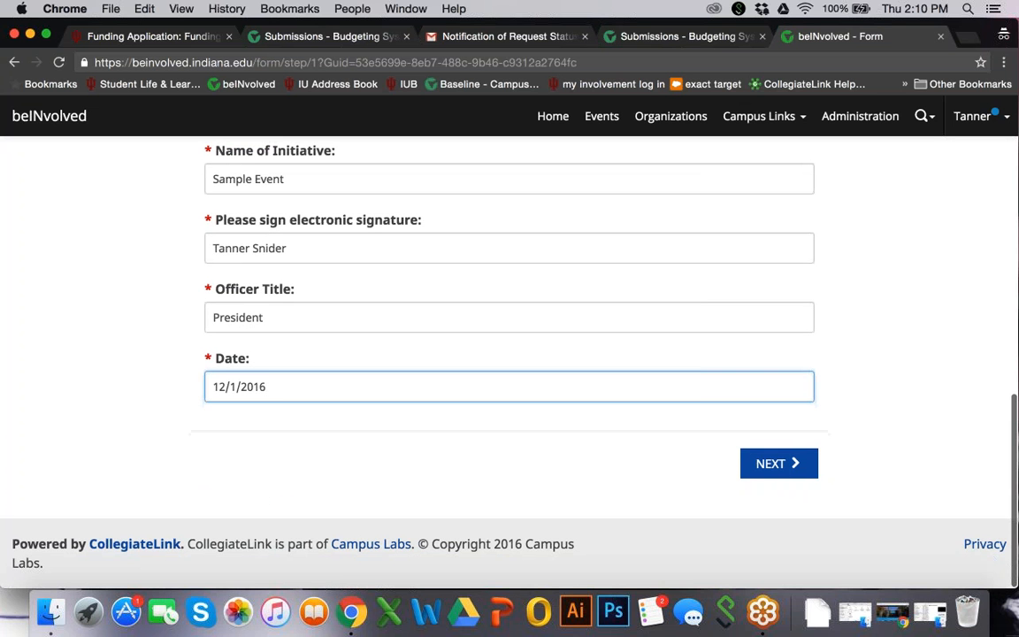
pyautogui.click(778, 478)
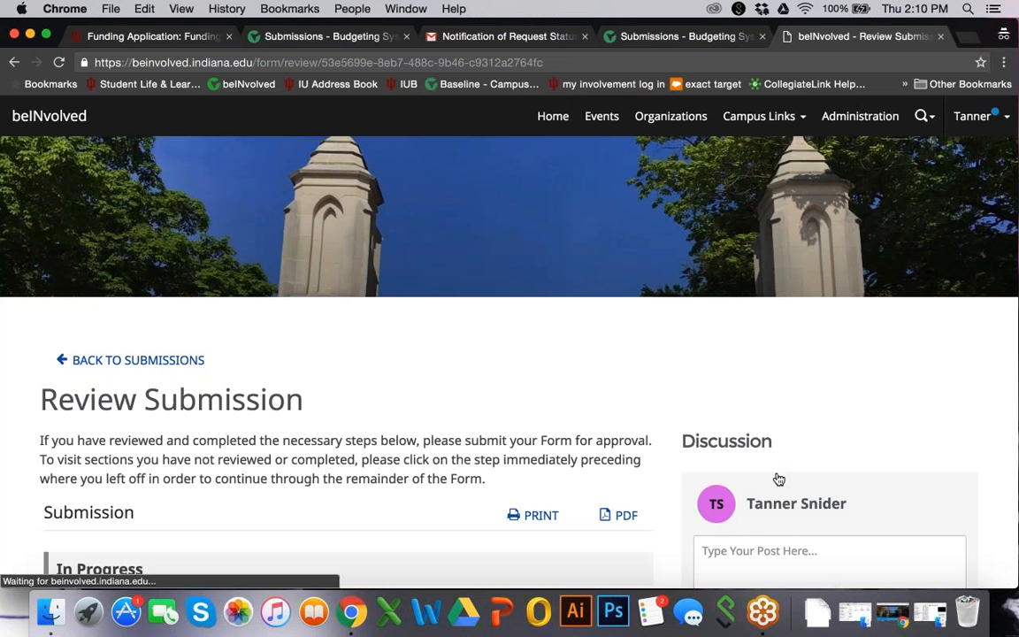
# Review the in-progress Group Responsibility Form, submit it for approval and view its entry among the submitted forms
pyautogui.scroll(-5, 509, 363)
pyautogui.scroll(3, 509, 363)
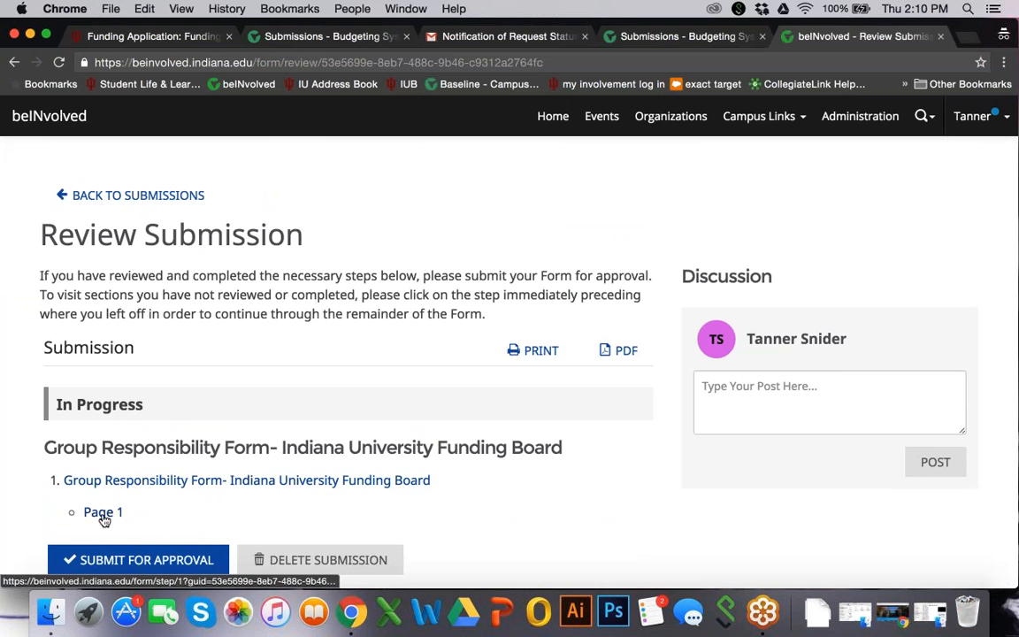
pyautogui.scroll(-1, 104, 520)
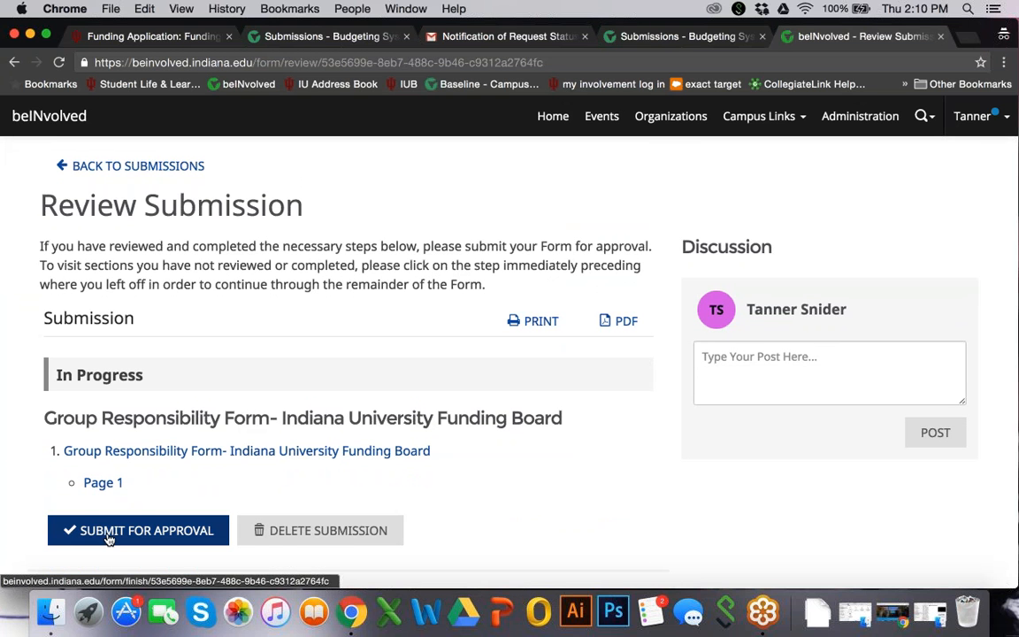
pyautogui.click(108, 538)
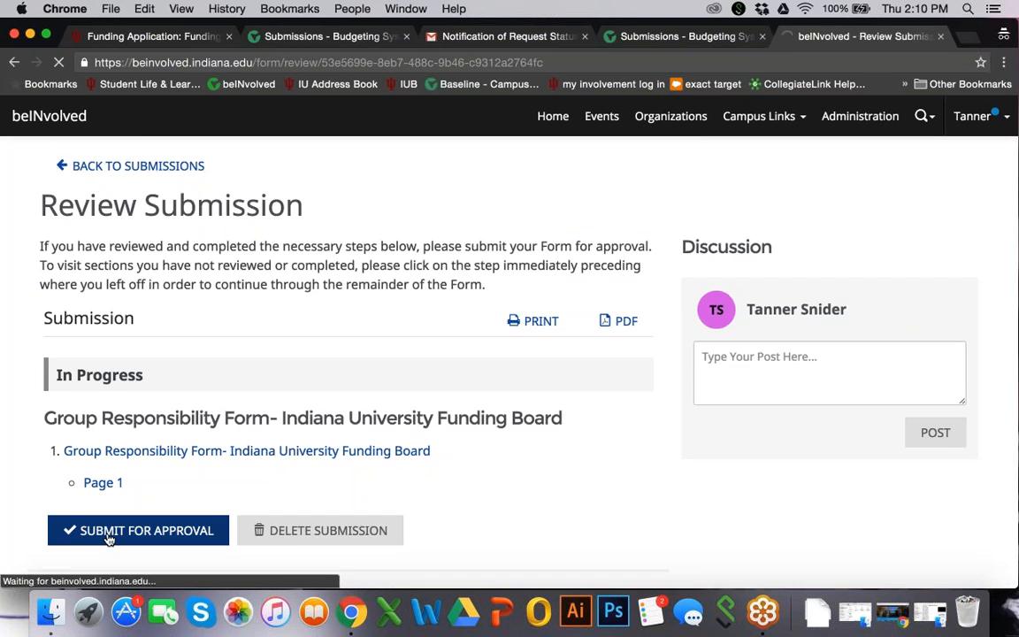
pyautogui.scroll(-1, 108, 539)
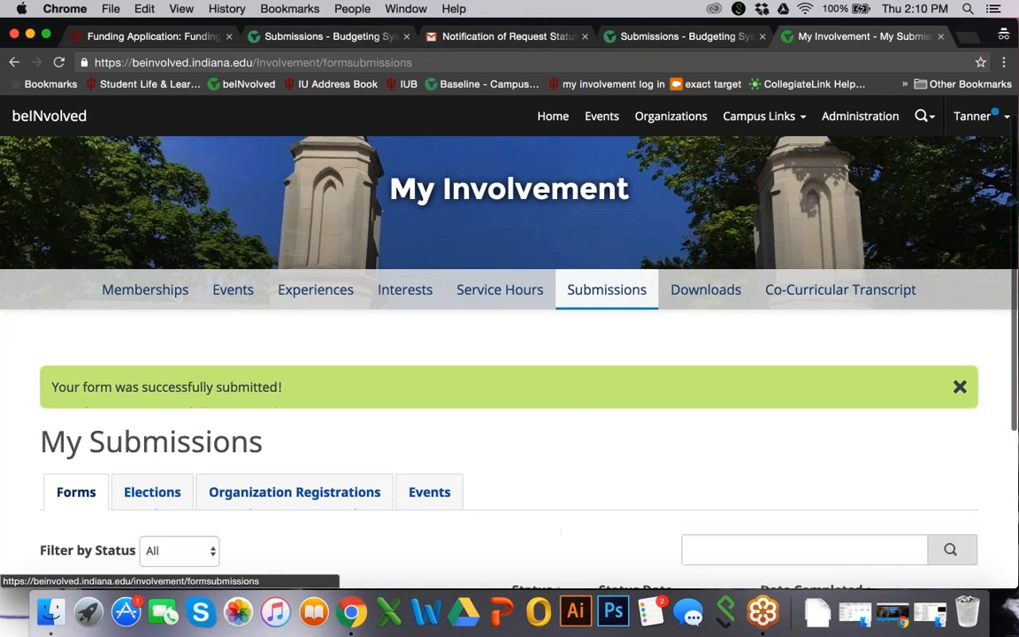
pyautogui.scroll(-2, 98, 389)
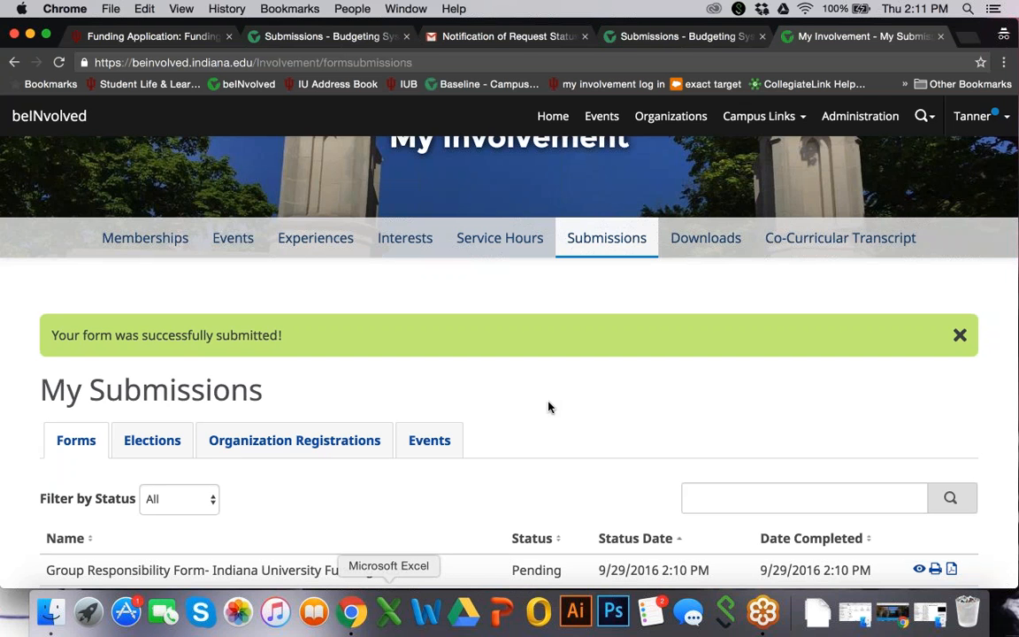
# Return to the beINvolved home page and open the full list of your own organizations
pyautogui.scroll(1, 549, 407)
pyautogui.scroll(3, 549, 407)
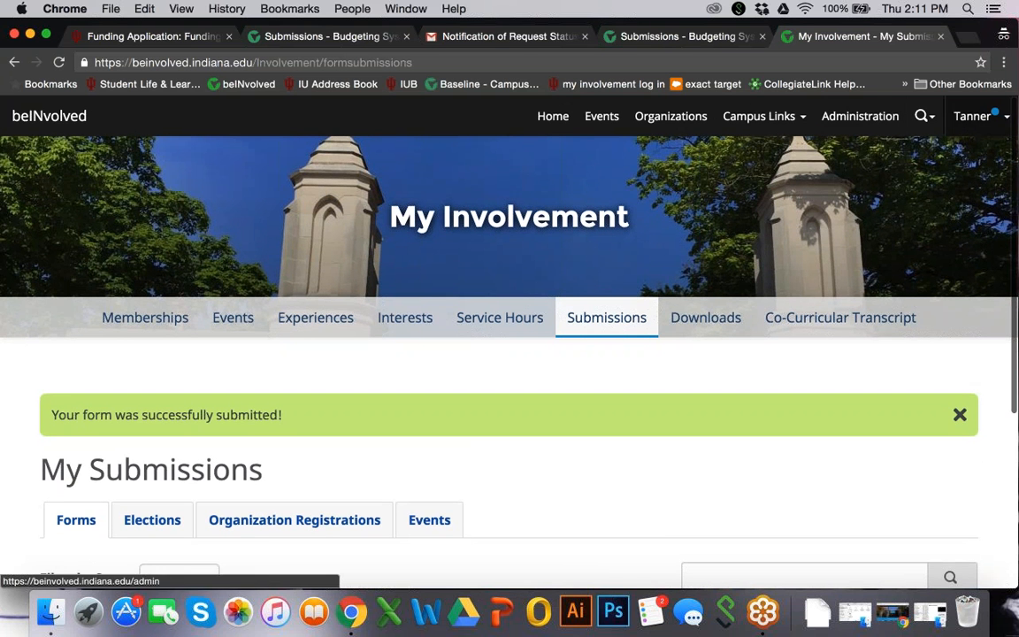
pyautogui.click(552, 118)
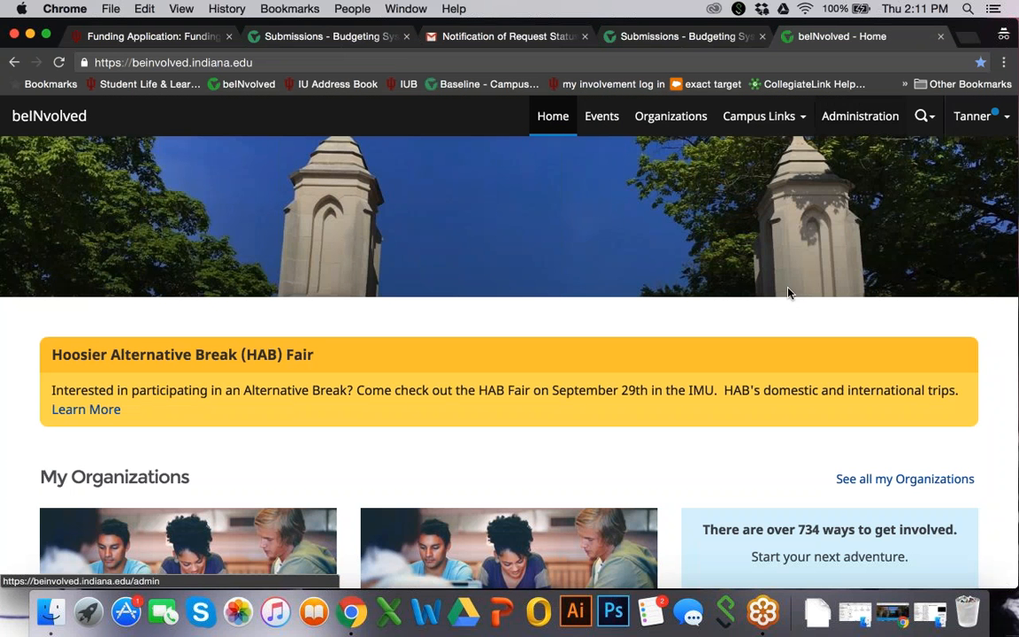
pyautogui.scroll(-1, 708, 259)
pyautogui.click(905, 430)
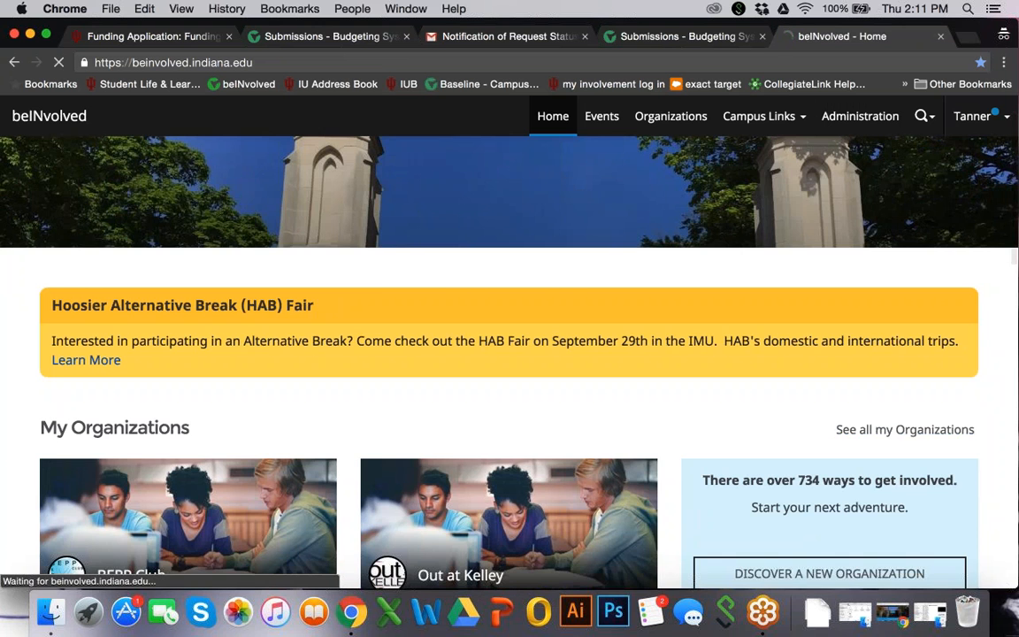
# Expand Sample Organization in the current memberships and open its organization site
pyautogui.scroll(-4, 396, 439)
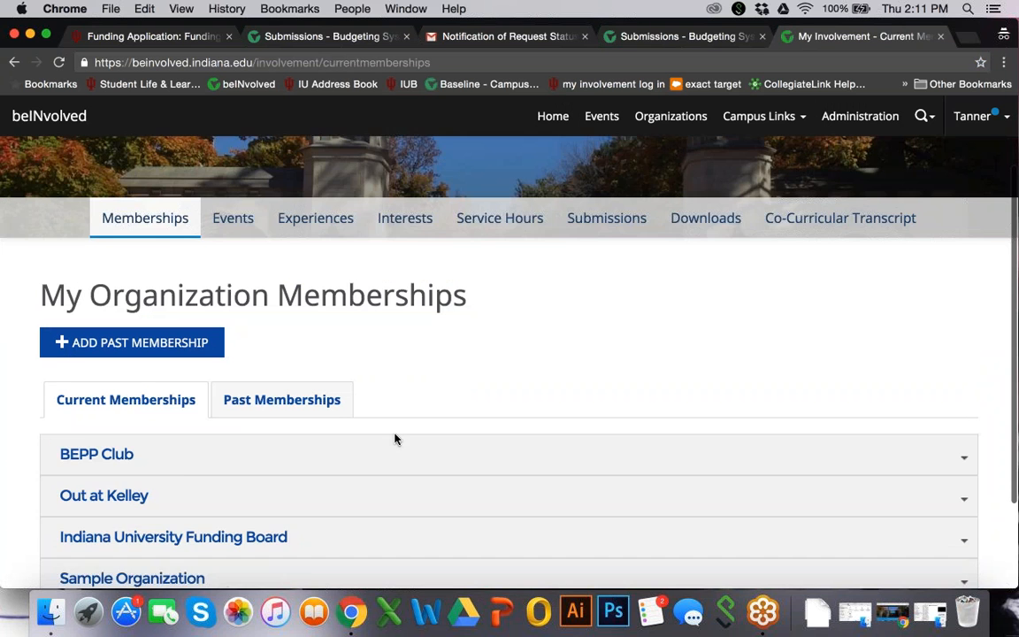
pyautogui.click(344, 499)
pyautogui.scroll(-2, 580, 469)
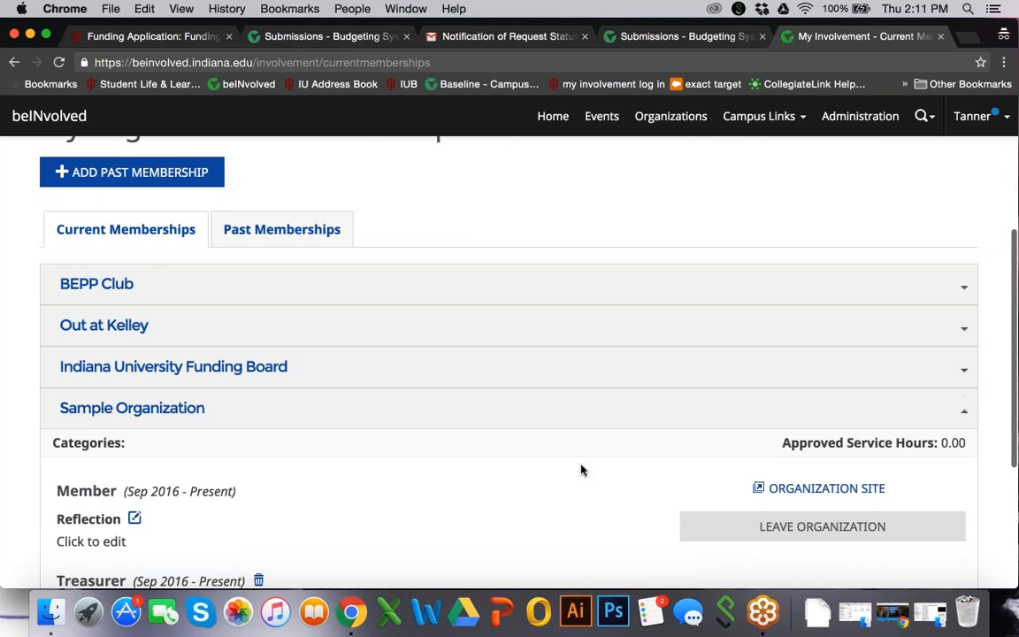
pyautogui.click(792, 489)
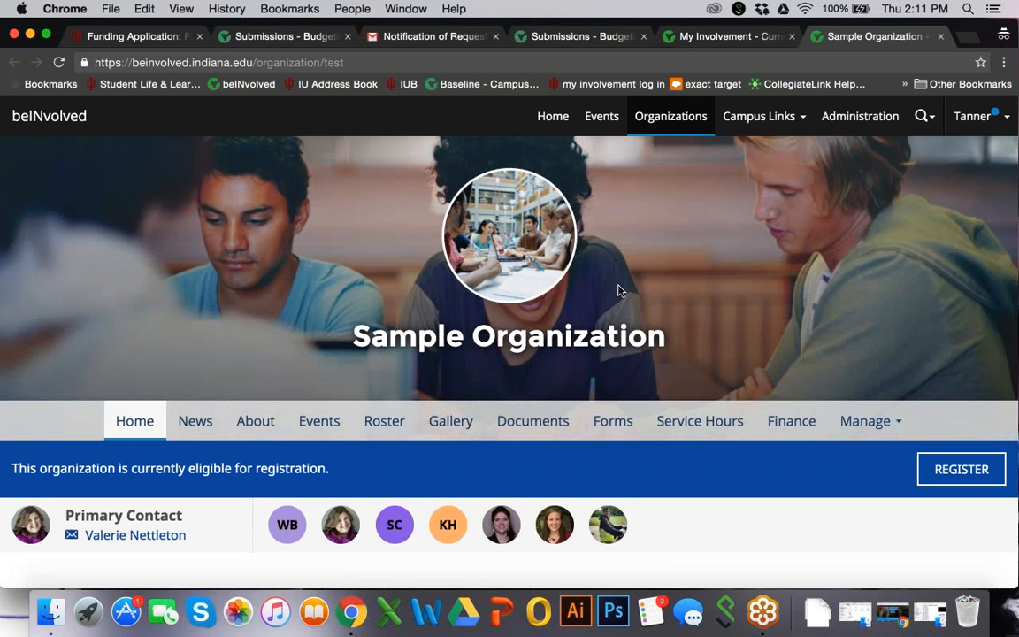
# Open Sample Organization's finance accounts and check the balance and available funds under the Indiana University Funding Board
pyautogui.click(790, 421)
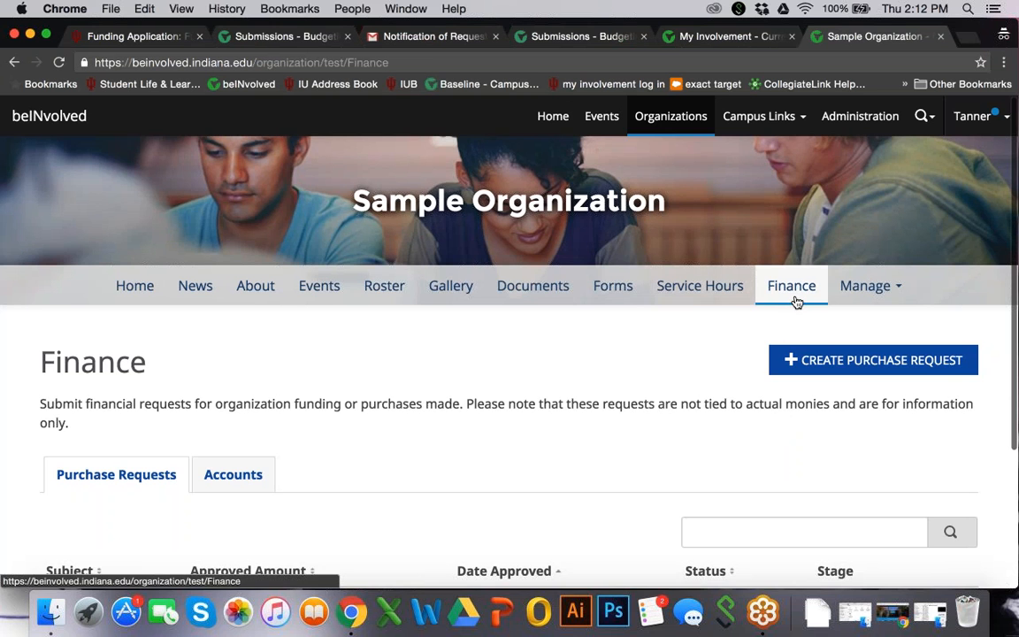
pyautogui.scroll(-3, 718, 395)
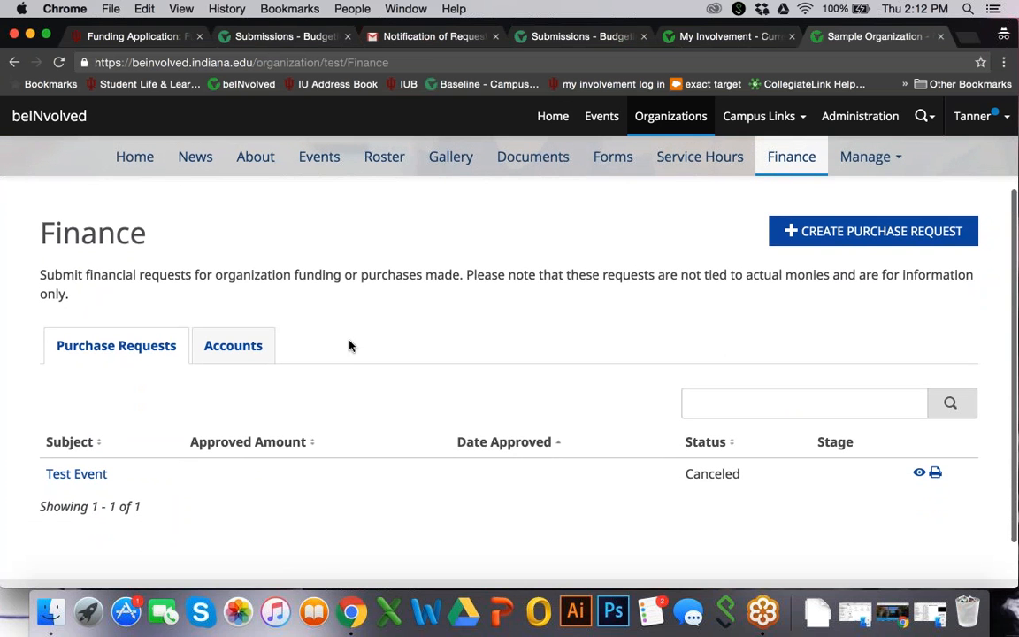
pyautogui.click(232, 345)
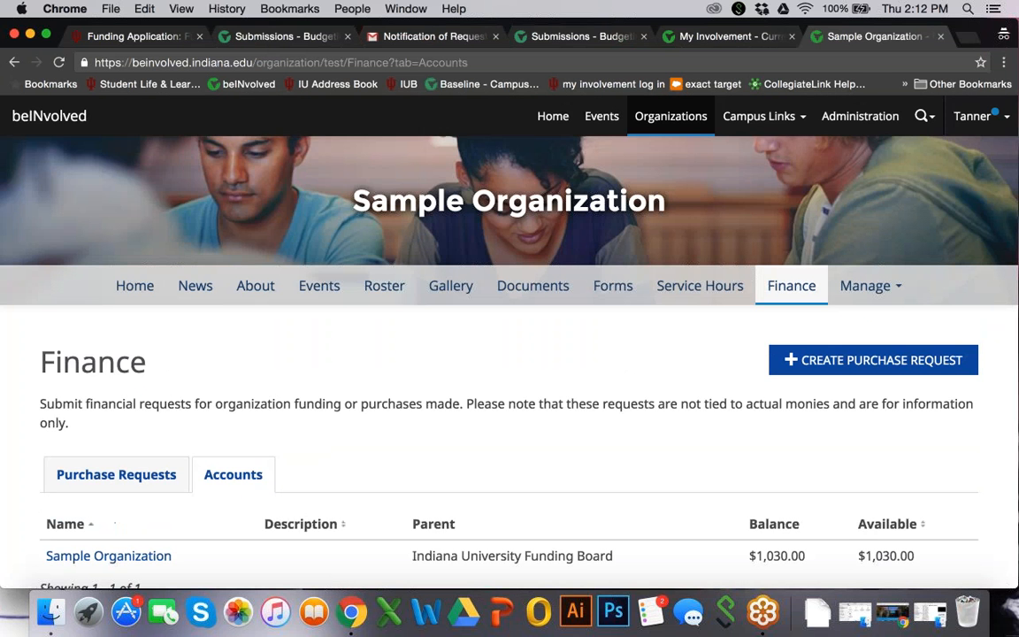
pyautogui.scroll(-2, 455, 370)
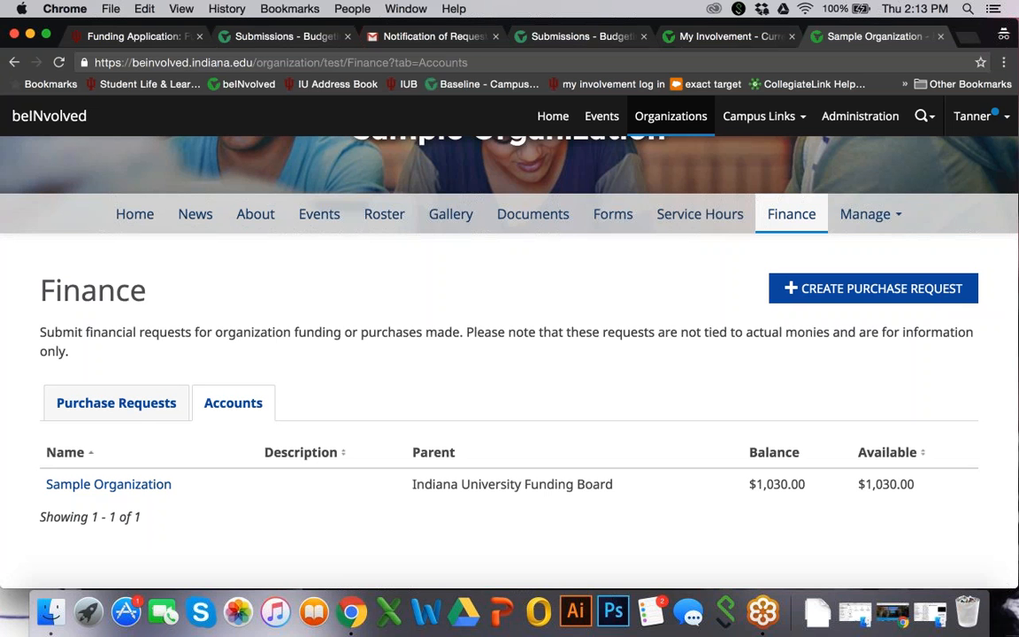
pyautogui.click(1003, 54)
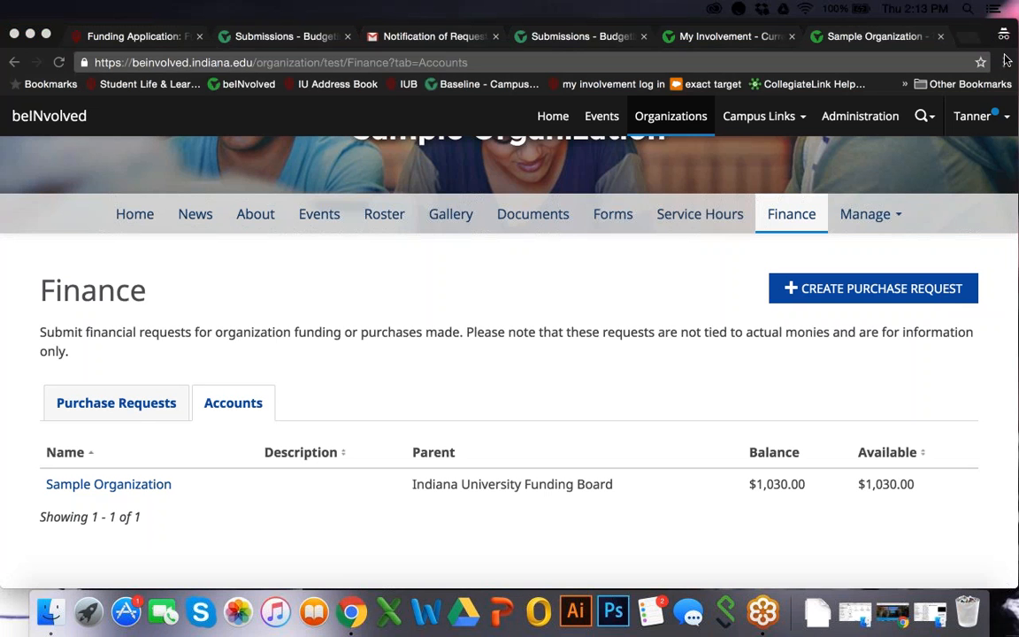